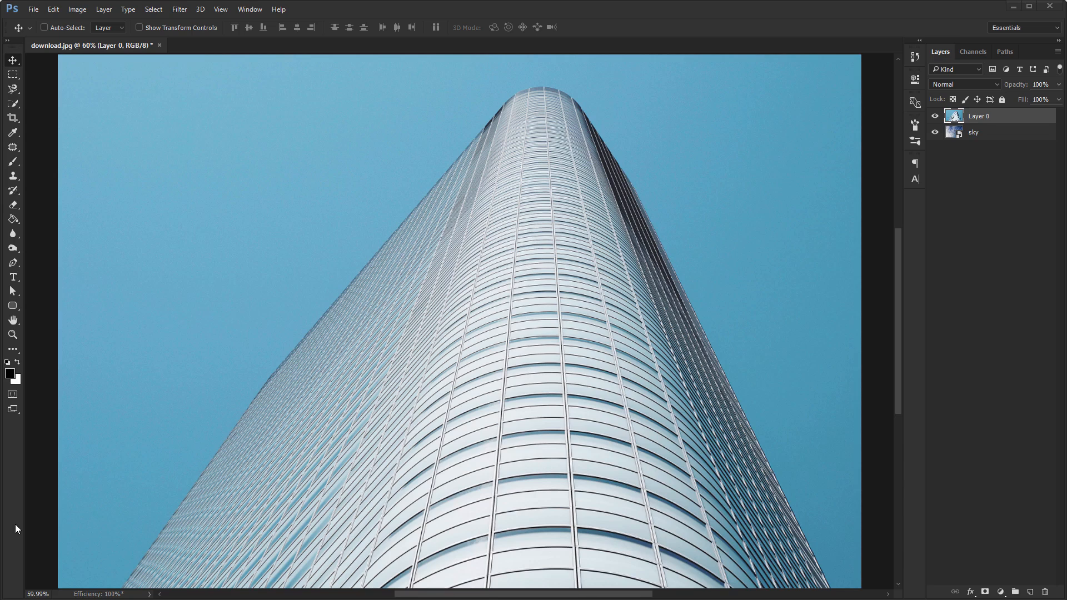
# - Activate the Brush tool and set the foreground color to bright red
pyautogui.press('b')
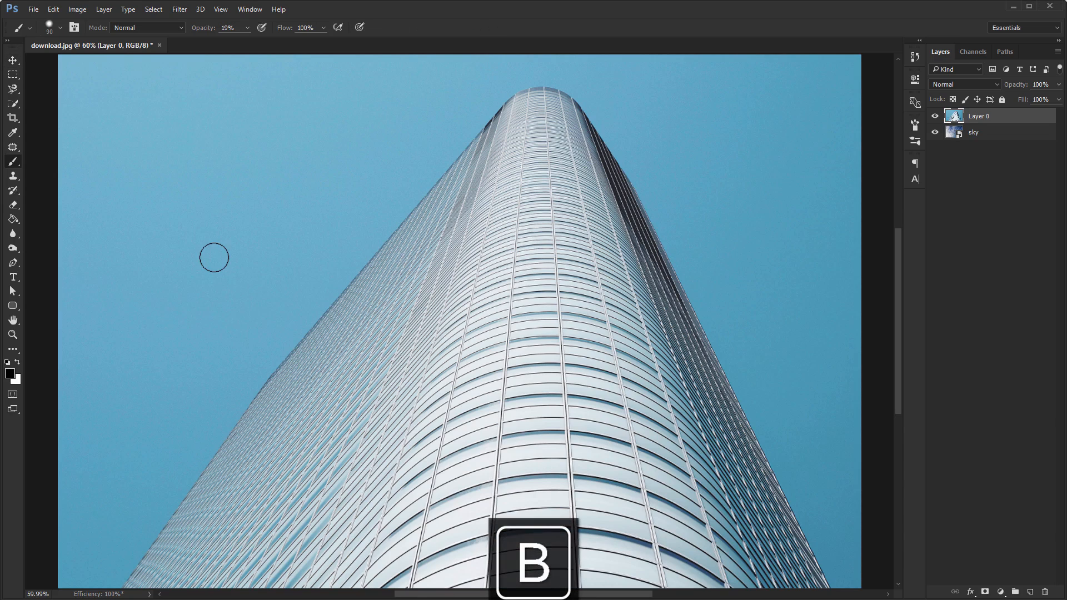
pyautogui.click(16, 162)
pyautogui.click(54, 161)
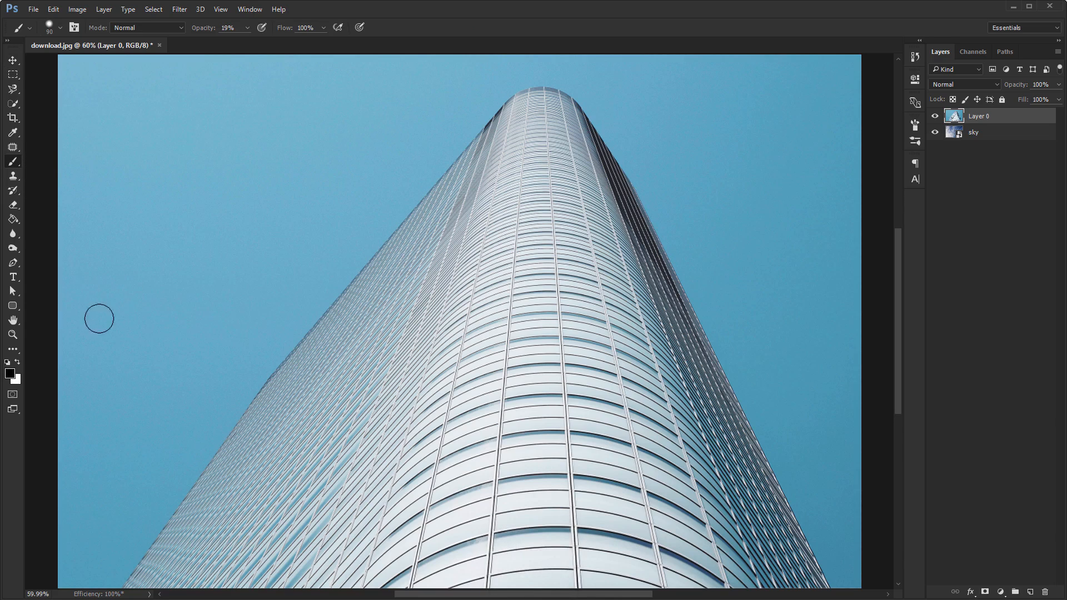
pyautogui.click(10, 374)
pyautogui.write('ff0000')
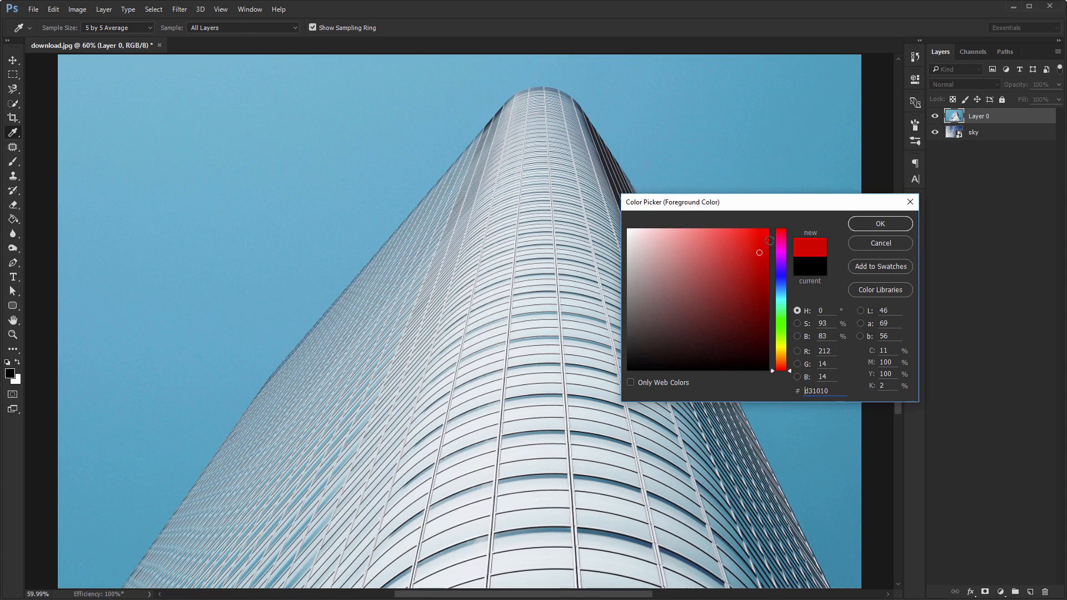
pyautogui.click(882, 222)
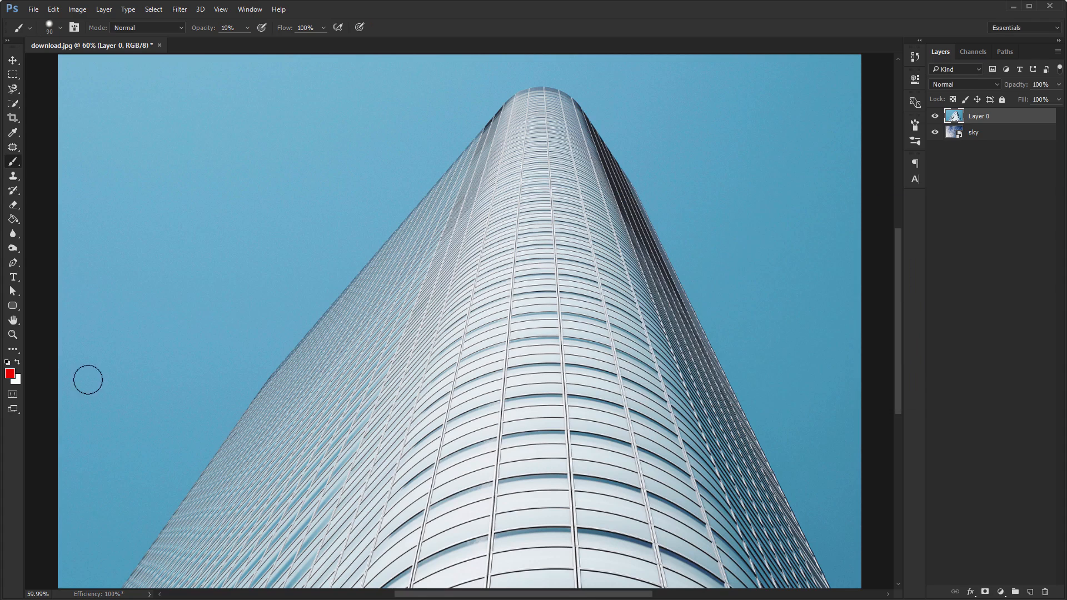
# - Add a new layer and paint red strokes over the sky beside the tower, first at 19% and then at 100% brush opacity
pyautogui.click(1028, 592)
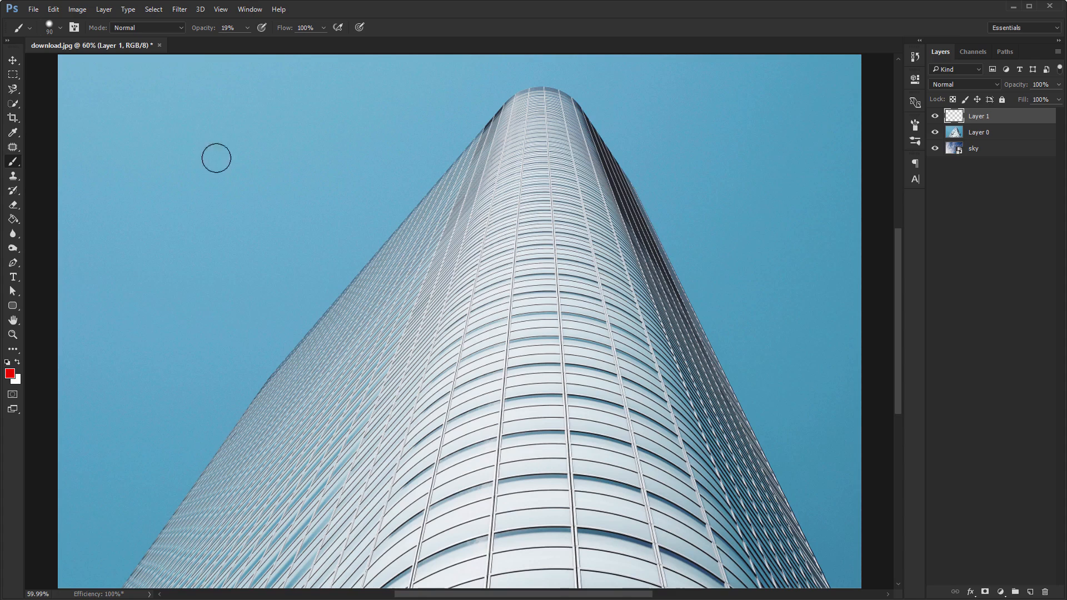
pyautogui.moveTo(216, 158)
pyautogui.mouseDown()
pyautogui.moveTo(280, 192)
pyautogui.moveTo(203, 253)
pyautogui.moveTo(208, 318)
pyautogui.moveTo(340, 185)
pyautogui.moveTo(258, 111)
pyautogui.moveTo(253, 171)
pyautogui.mouseUp()
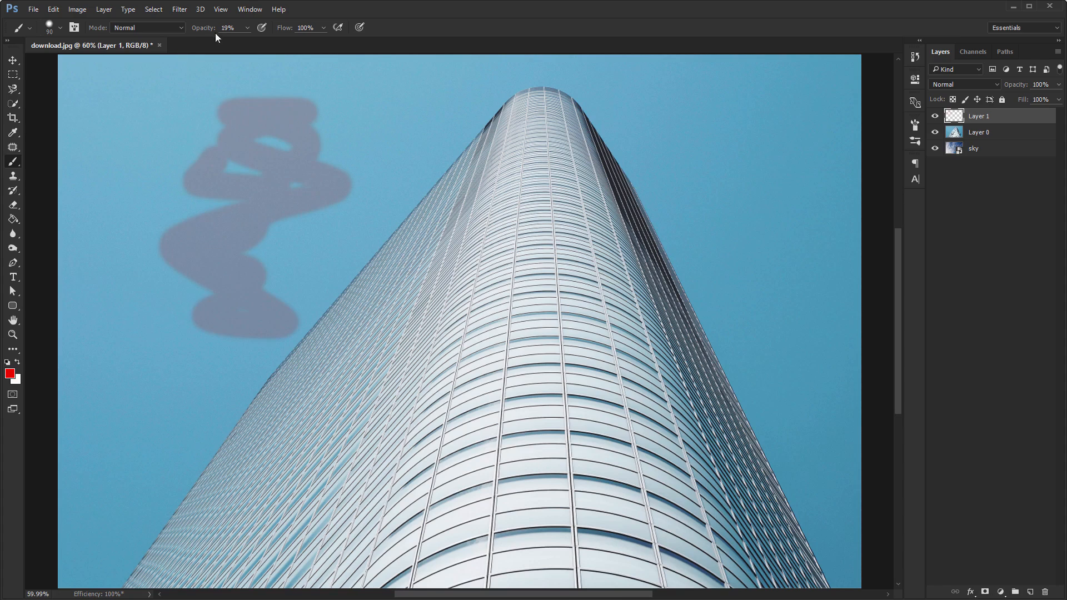
pyautogui.press('0')
pyautogui.moveTo(285, 122)
pyautogui.mouseDown()
pyautogui.moveTo(297, 155)
pyautogui.moveTo(285, 224)
pyautogui.moveTo(263, 247)
pyautogui.moveTo(260, 291)
pyautogui.moveTo(185, 302)
pyautogui.mouseUp()
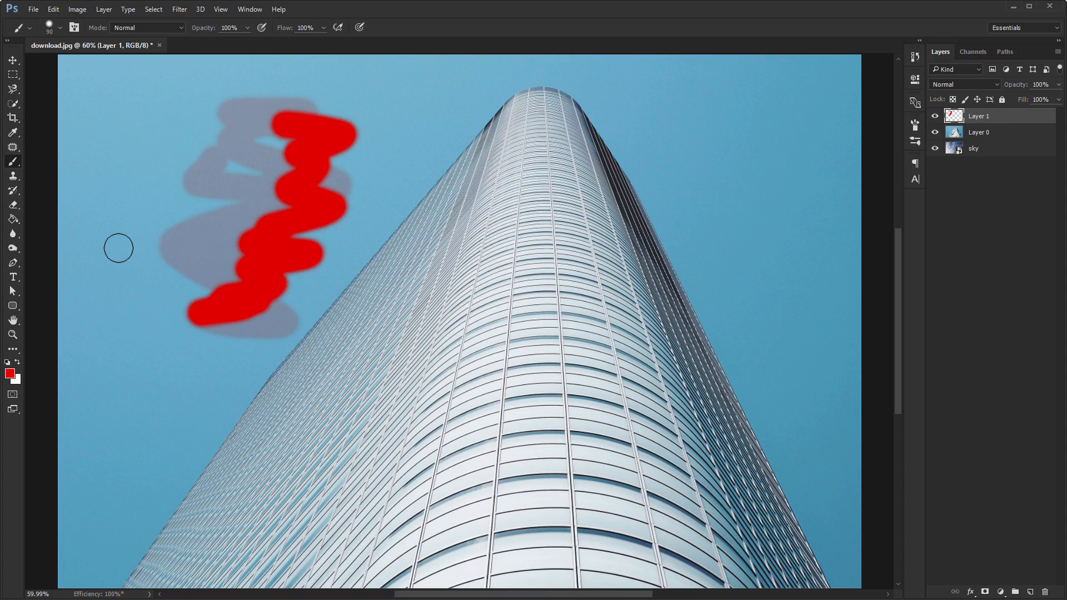
# - Sample a light gray and a dark gray from the tower and paint strokes with each over the sky
pyautogui.press('alt')
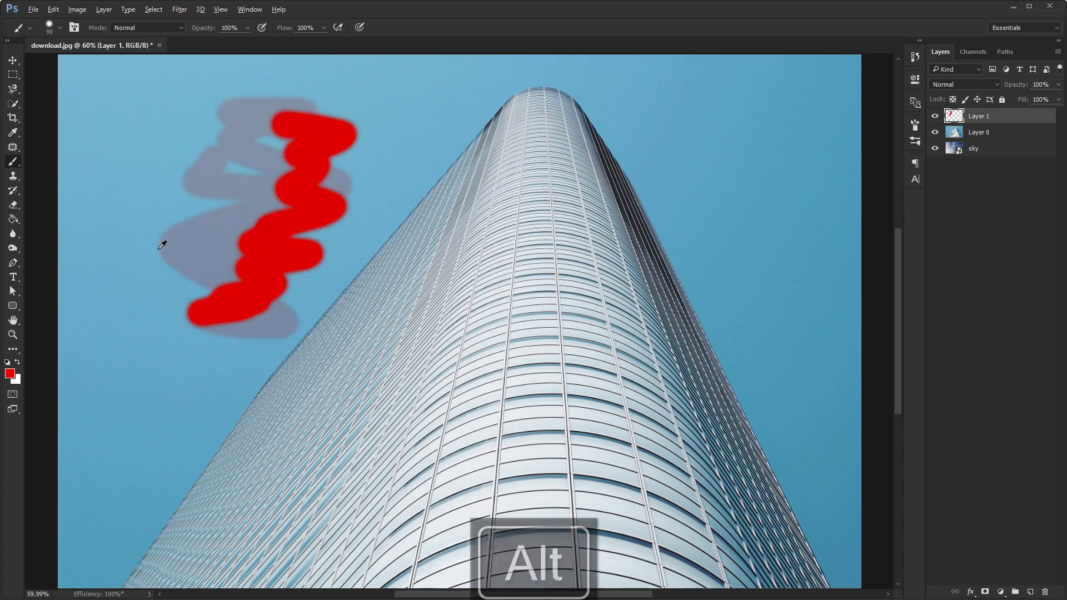
pyautogui.keyDown('alt'); pyautogui.click(490, 350); pyautogui.keyUp('alt')
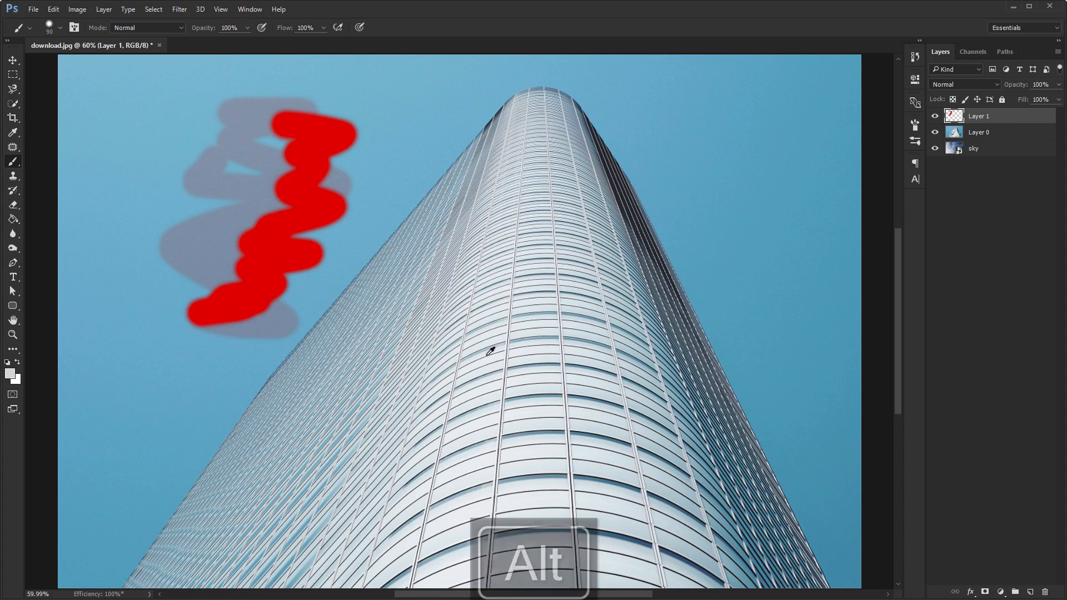
pyautogui.moveTo(170, 303)
pyautogui.mouseDown()
pyautogui.moveTo(259, 300)
pyautogui.moveTo(276, 285)
pyautogui.moveTo(192, 251)
pyautogui.moveTo(287, 238)
pyautogui.moveTo(215, 228)
pyautogui.moveTo(256, 204)
pyautogui.moveTo(270, 180)
pyautogui.moveTo(226, 184)
pyautogui.moveTo(259, 181)
pyautogui.moveTo(244, 161)
pyautogui.mouseUp()
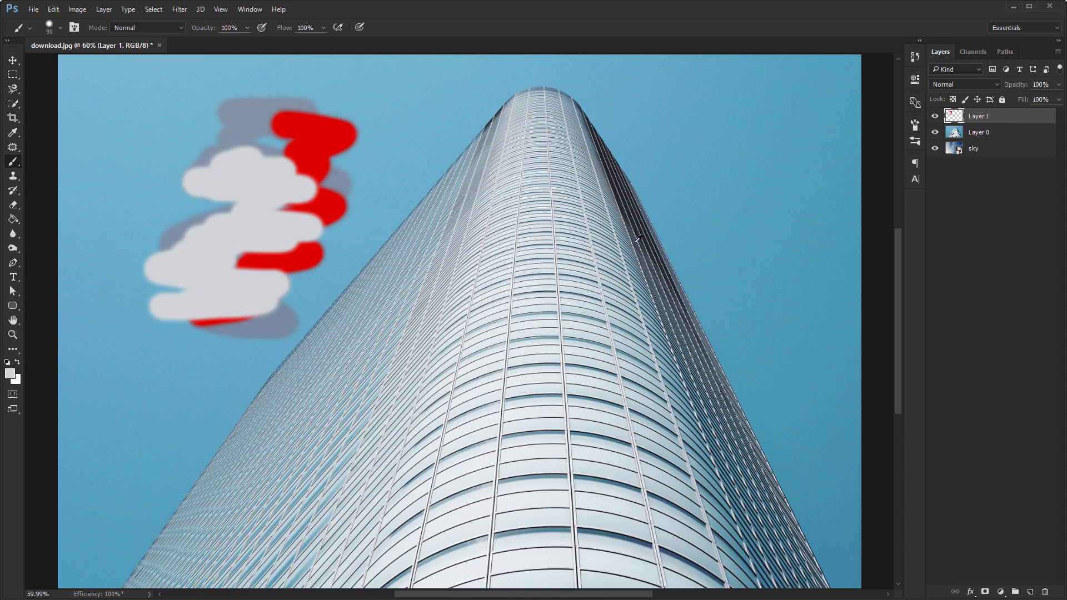
pyautogui.moveTo(242, 120)
pyautogui.mouseDown()
pyautogui.moveTo(202, 138)
pyautogui.moveTo(272, 172)
pyautogui.moveTo(258, 193)
pyautogui.mouseUp()
pyautogui.press('x')
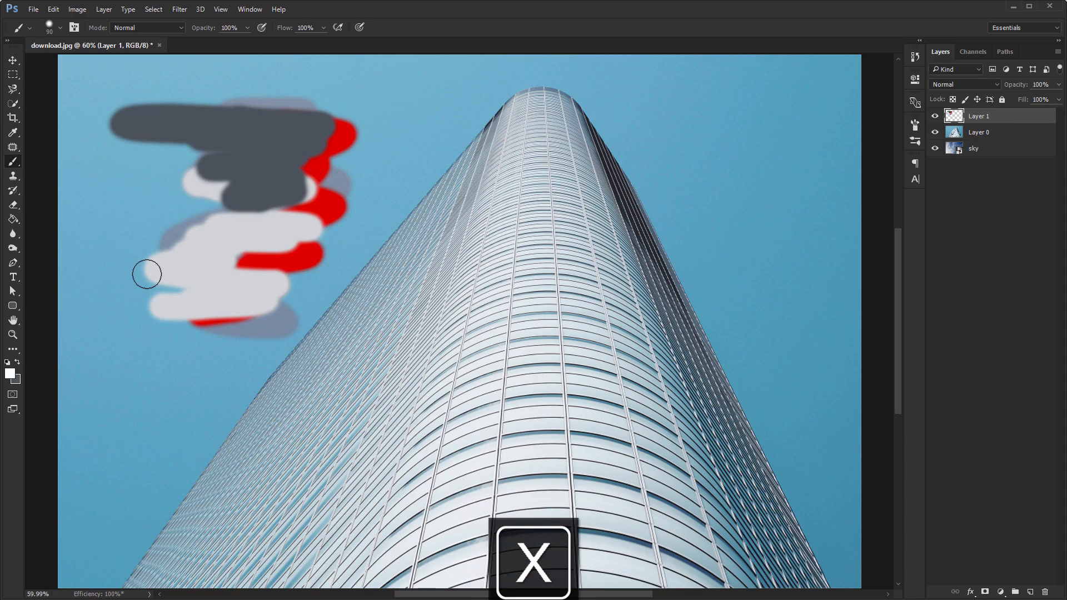
# - Paint more strokes with swapped colors and with pale blue and sky blue sampled from the photo, and delete the paint layer
pyautogui.press('x')
pyautogui.keyDown('alt'); pyautogui.click(372, 369); pyautogui.keyUp('alt')
pyautogui.moveTo(185, 357)
pyautogui.mouseDown()
pyautogui.moveTo(219, 345)
pyautogui.moveTo(108, 247)
pyautogui.moveTo(95, 278)
pyautogui.moveTo(139, 329)
pyautogui.moveTo(119, 381)
pyautogui.moveTo(189, 343)
pyautogui.moveTo(183, 302)
pyautogui.moveTo(200, 266)
pyautogui.mouseUp()
pyautogui.press('x')
pyautogui.press('x')
pyautogui.keyDown('alt'); pyautogui.click(228, 420); pyautogui.keyUp('alt')
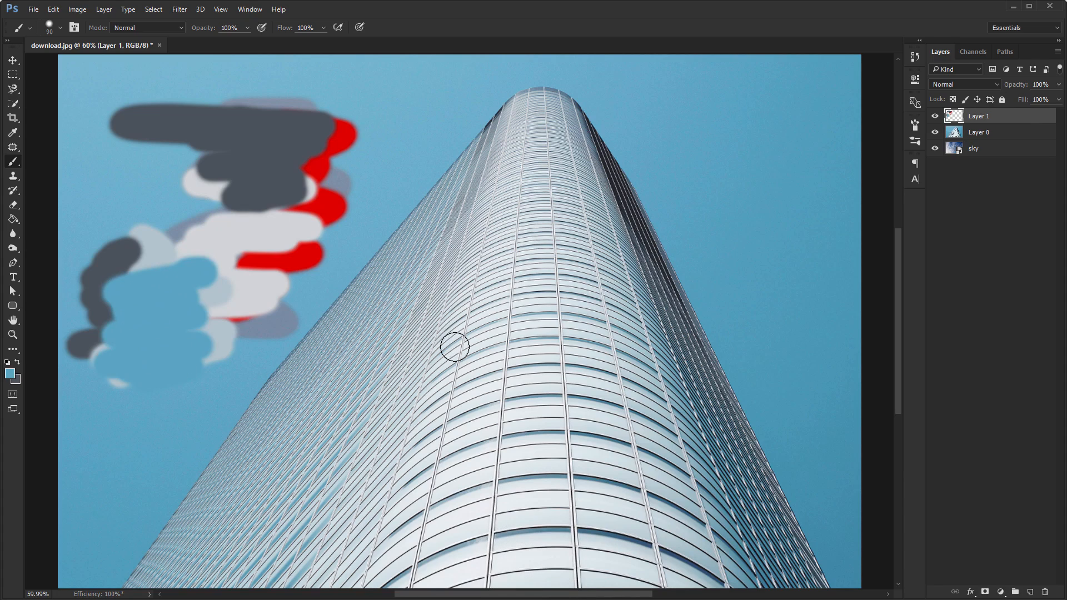
pyautogui.press('Delete')
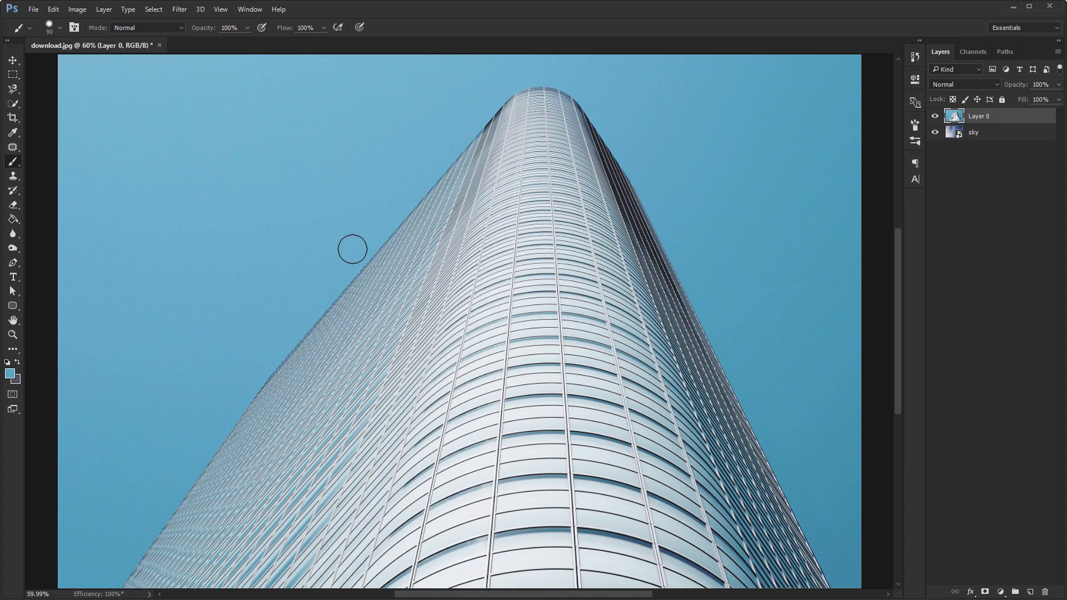
# - Show the Swatches panel
pyautogui.click(250, 9)
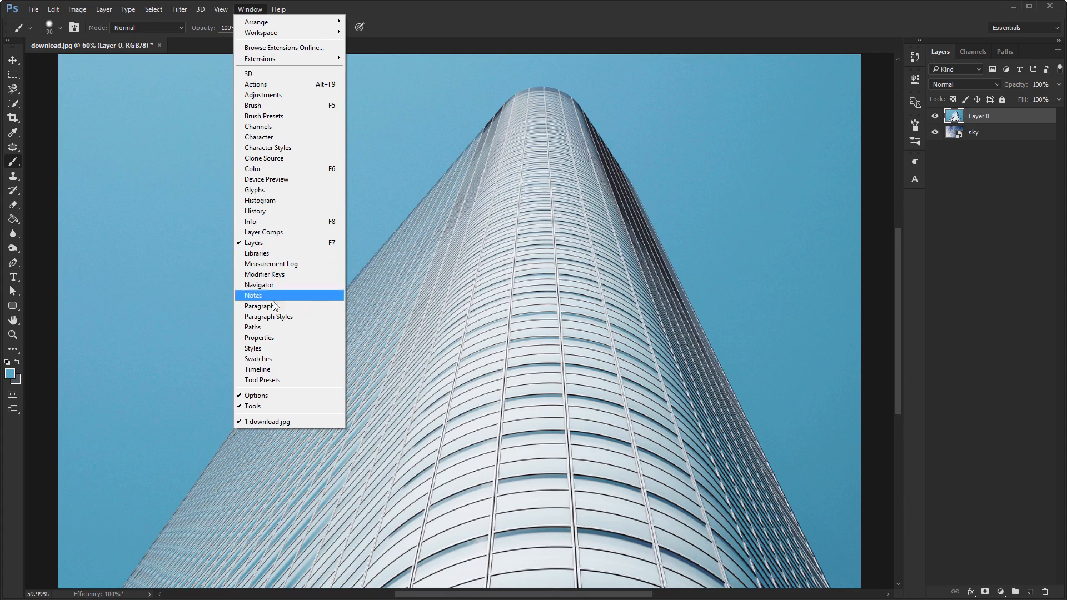
pyautogui.click(273, 359)
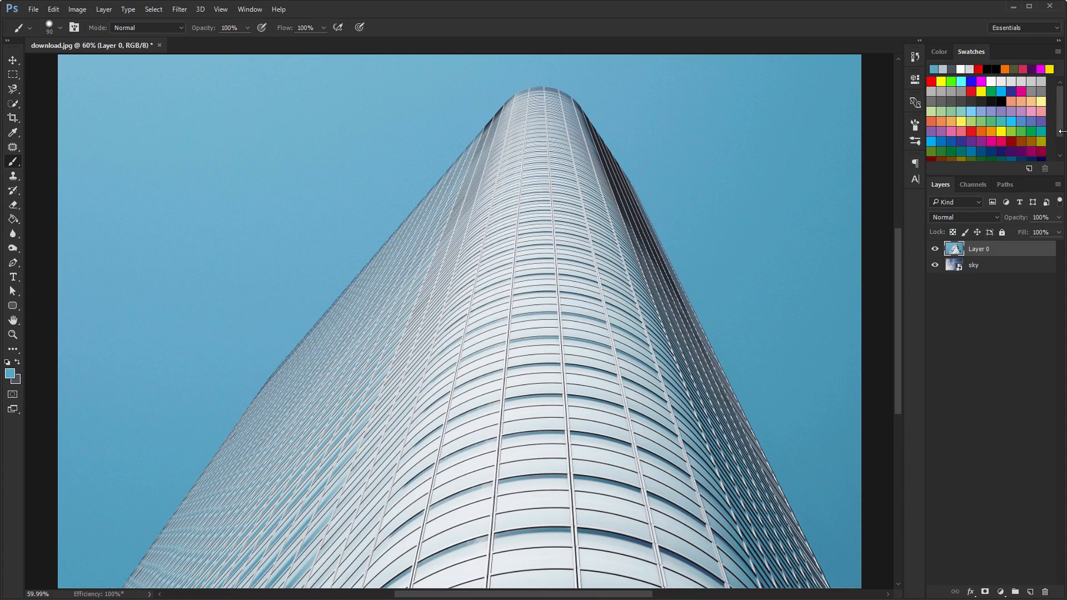
pyautogui.scroll(-2, 1049, 120)
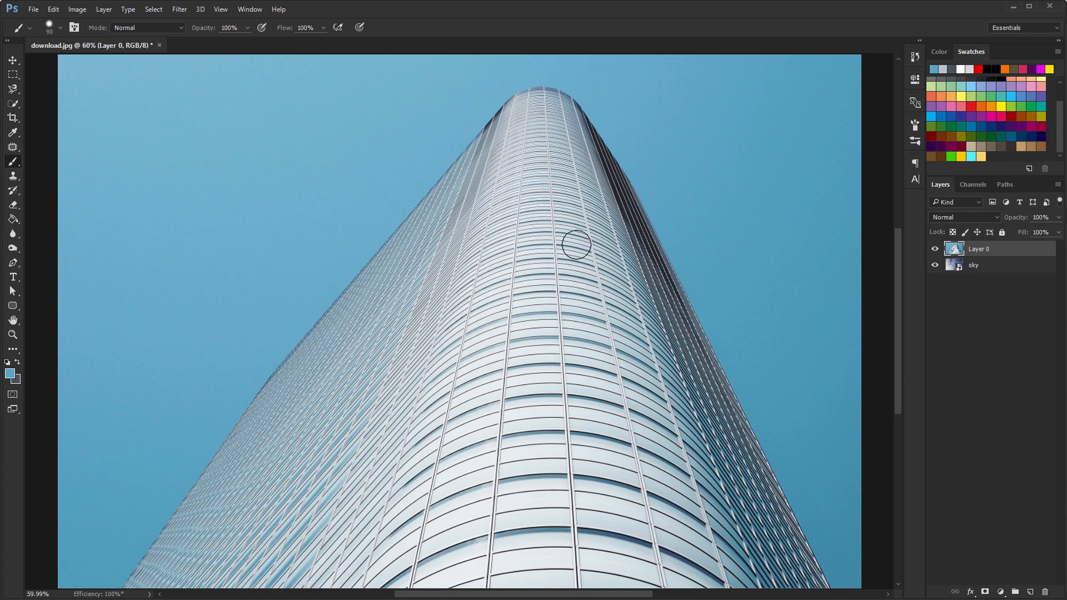
# - Sample the blue of the sky beside the tower and save it as a new swatch named "sky blue"
pyautogui.keyDown('alt'); pyautogui.click(711, 221); pyautogui.keyUp('alt')
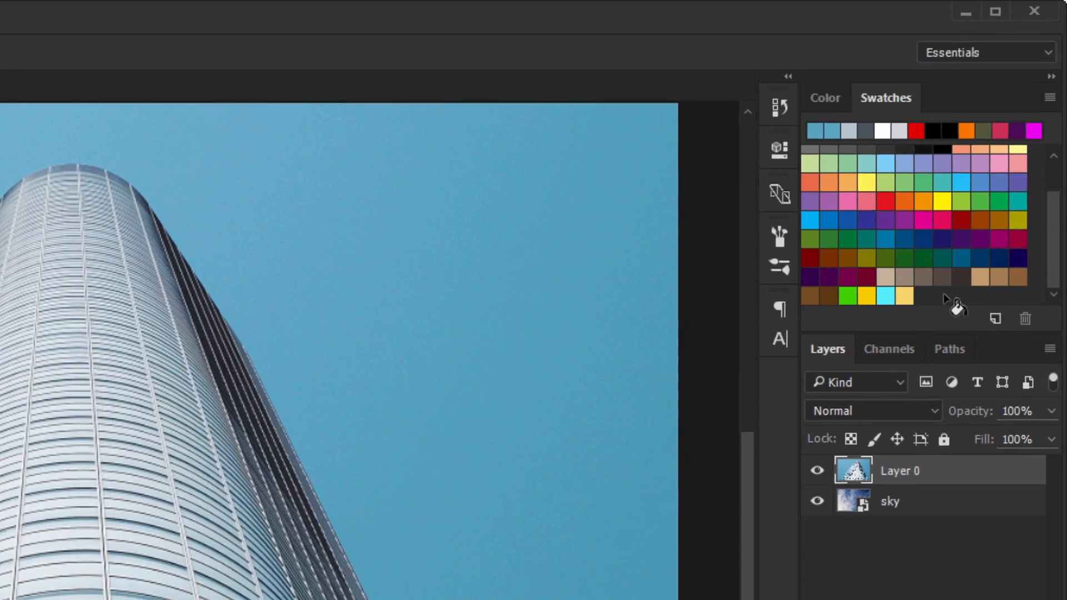
pyautogui.click(945, 311)
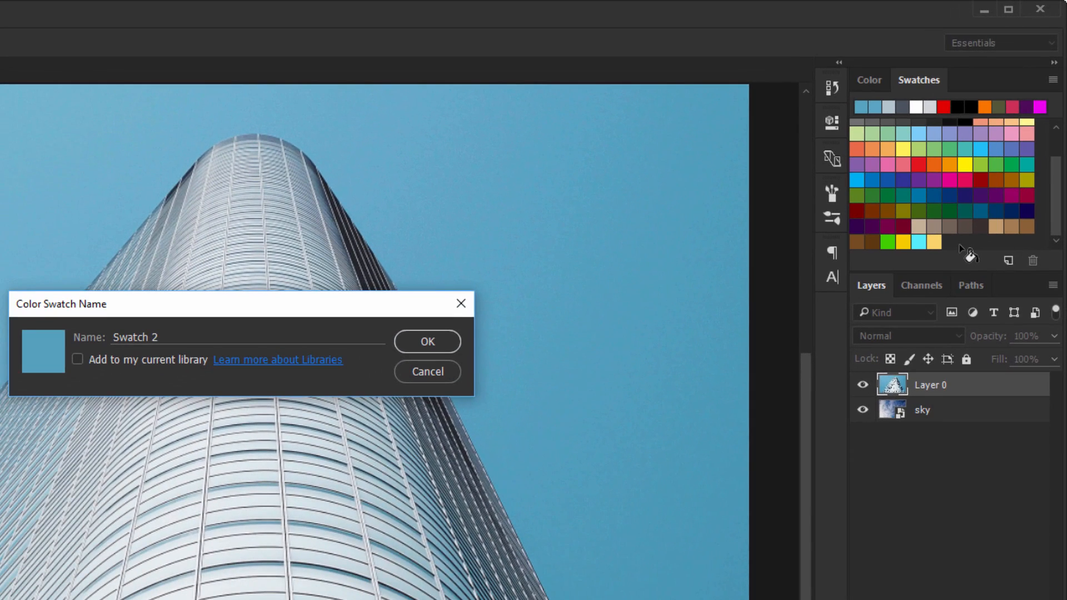
pyautogui.moveTo(292, 343); pyautogui.dragTo(113, 337)
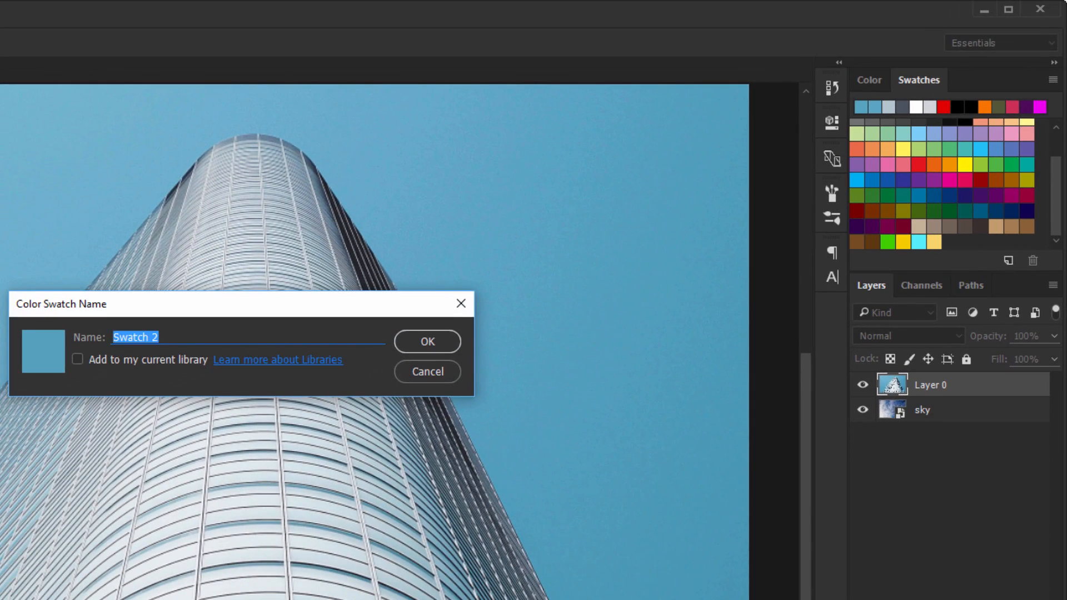
pyautogui.write('sky blue')
pyautogui.click(438, 342)
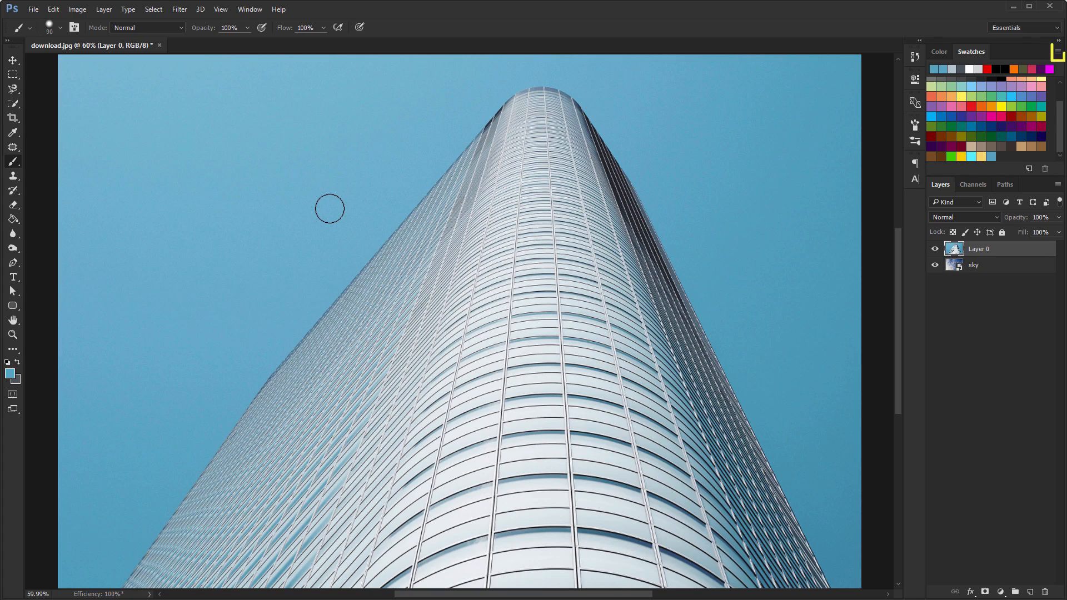
# - Try the light yellow swatch, set the saved sky blue swatch as foreground color, and view the available swatch libraries
pyautogui.click(982, 156)
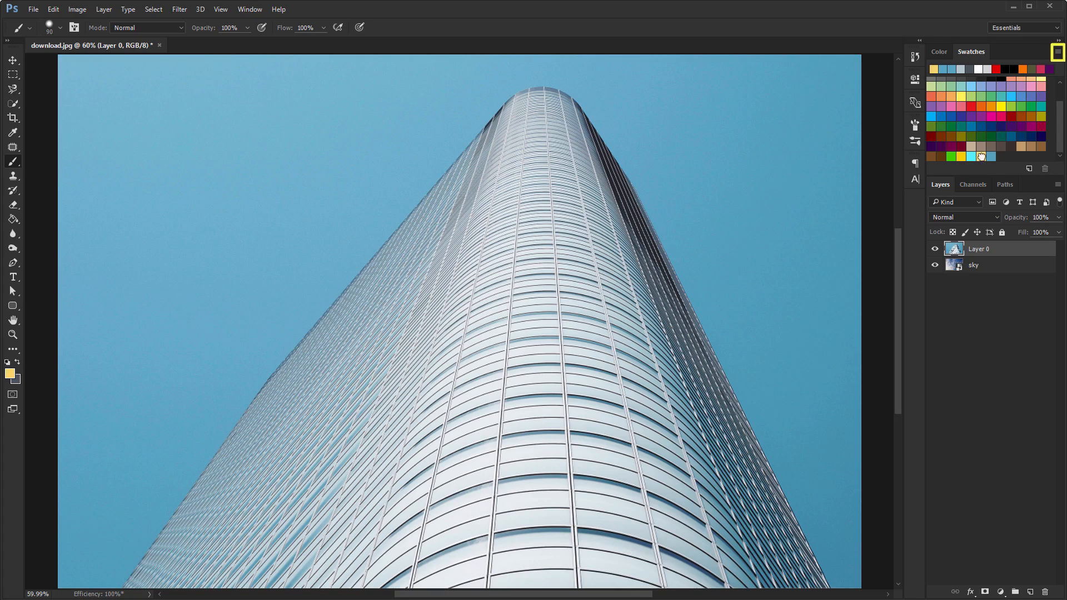
pyautogui.click(991, 156)
pyautogui.click(1059, 52)
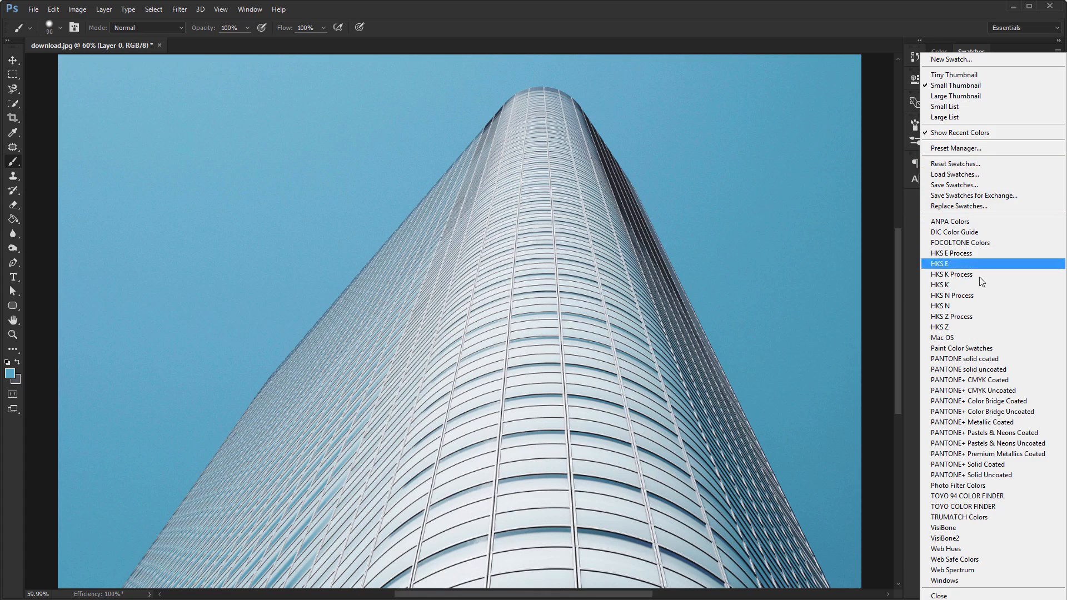
pyautogui.click(865, 133)
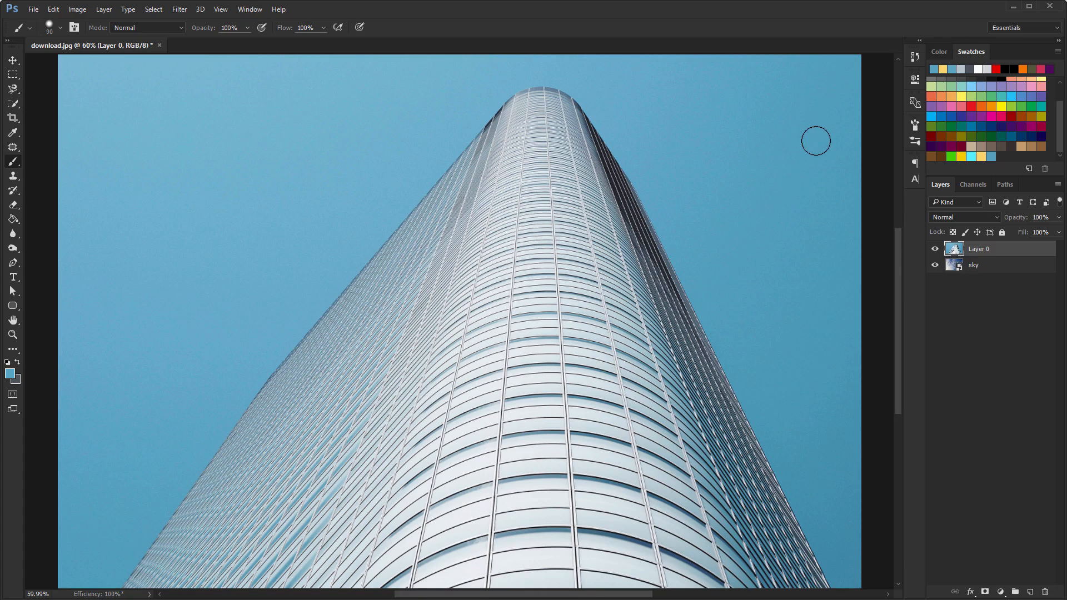
# - Review the Swatches panel's options and close the panel
pyautogui.press('alt')
pyautogui.click(1060, 53)
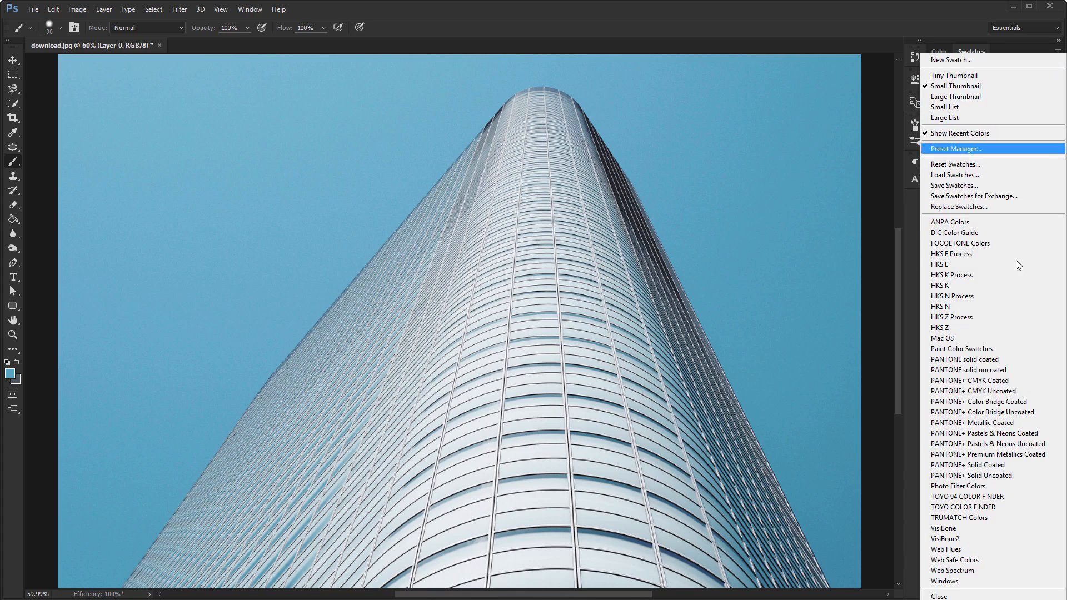
pyautogui.click(884, 534)
# - Draw a light blue rectangle of about 140 × 101 px in the photo's upper-left corner and duplicate it to the right
pyautogui.press('v')
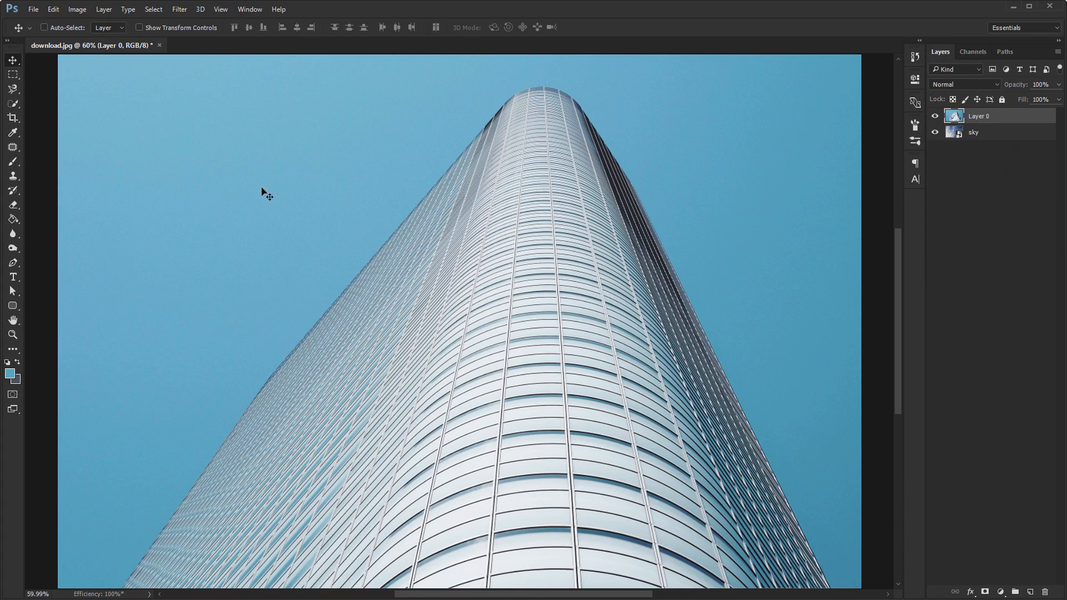
pyautogui.press('u')
pyautogui.moveTo(88, 73); pyautogui.dragTo(135, 107)
pyautogui.doubleClick(954, 116)
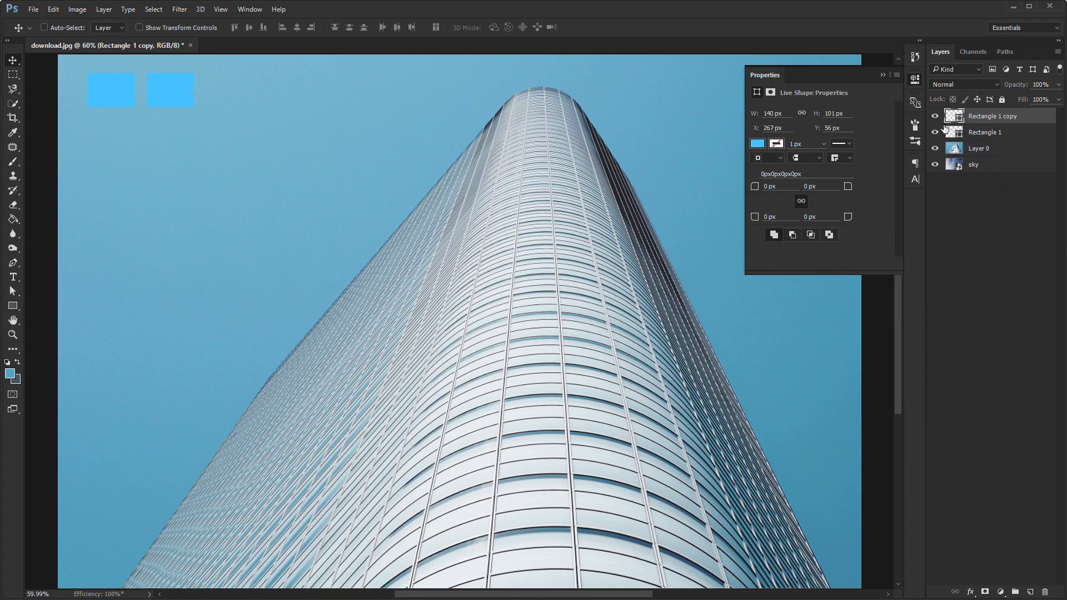
# - Change the fill of the duplicated rectangle to magenta
pyautogui.doubleClick(952, 116)
pyautogui.click(780, 242)
pyautogui.click(880, 224)
# - Duplicate the magenta rectangle to the right and fill the copy with medium blue
pyautogui.hotkey('ctrl', 'j')
pyautogui.moveTo(203, 98); pyautogui.dragTo(262, 98)
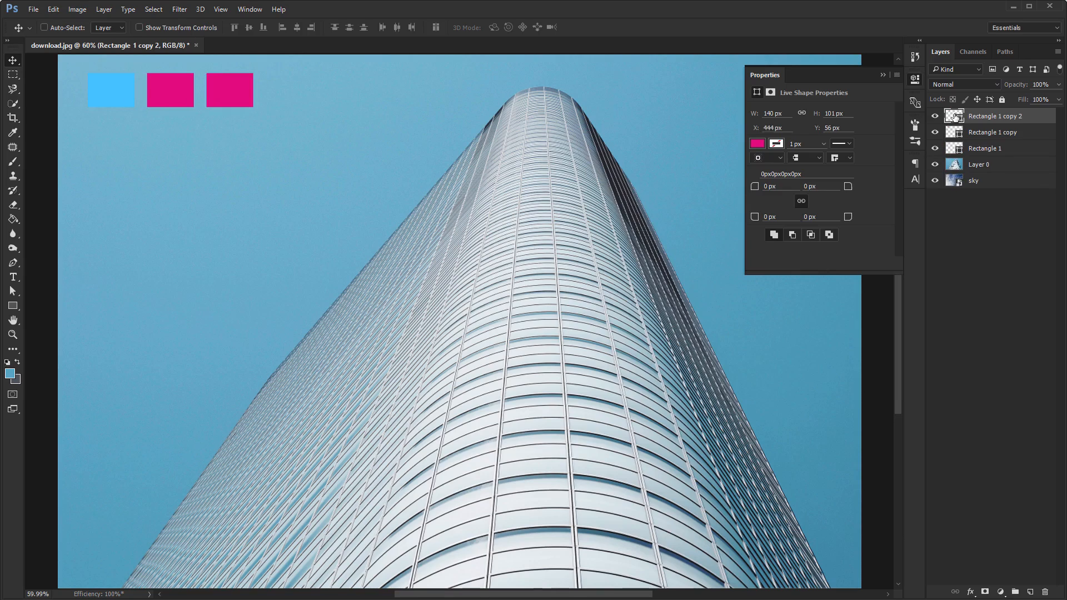
pyautogui.doubleClick(954, 117)
pyautogui.click(781, 285)
pyautogui.click(879, 224)
# - Duplicate the medium blue rectangle to the right and align the top edges of the two blue rectangles
pyautogui.hotkey('ctrl', 'j')
pyautogui.scroll(8, 274, 293)
pyautogui.keyDown('shift'); pyautogui.click(995, 132); pyautogui.keyUp('shift')
pyautogui.click(234, 27)
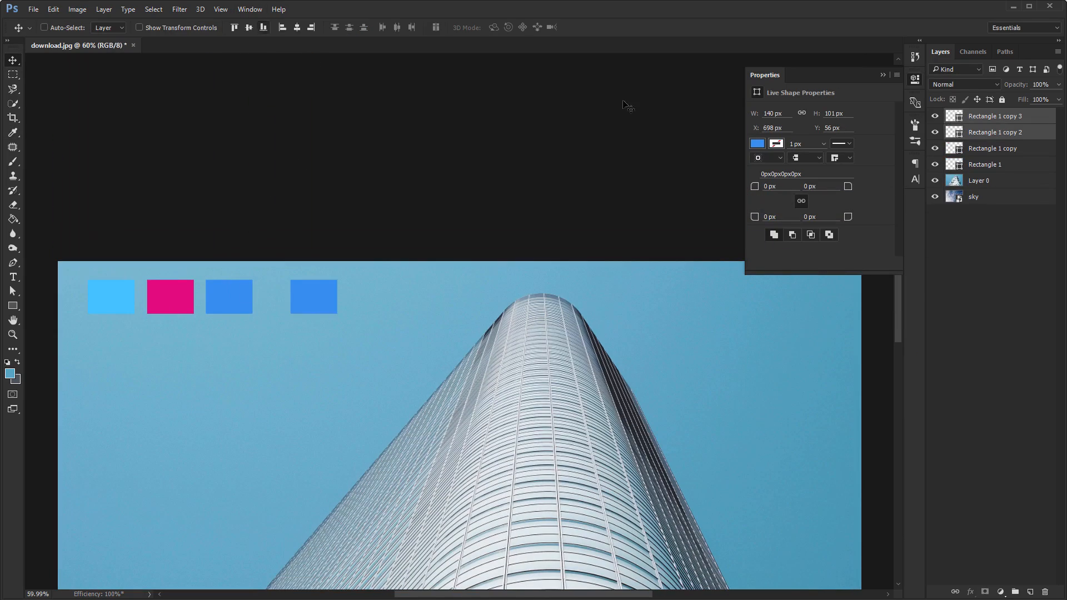
# - Fill the fourth rectangle with green and move it closer to the medium blue one
pyautogui.doubleClick(954, 116)
pyautogui.click(781, 326)
pyautogui.click(880, 224)
pyautogui.moveTo(285, 289); pyautogui.dragTo(261, 288)
# - Create a new layer and brush strokes below the rectangles in the current sky blue and in green sampled from the fourth rectangle
pyautogui.moveTo(334, 441); pyautogui.dragTo(342, 273)
pyautogui.hotkey('ctrl', 'shift', 'alt', 'n')
pyautogui.press('b')
pyautogui.moveTo(247, 210)
pyautogui.mouseDown()
pyautogui.moveTo(107, 250)
pyautogui.moveTo(205, 314)
pyautogui.moveTo(285, 286)
pyautogui.moveTo(297, 269)
pyautogui.mouseUp()
pyautogui.keyDown('alt'); pyautogui.click(292, 118); pyautogui.keyUp('alt')
pyautogui.moveTo(228, 187)
pyautogui.mouseDown()
pyautogui.moveTo(272, 217)
pyautogui.moveTo(315, 282)
pyautogui.moveTo(250, 305)
pyautogui.mouseUp()
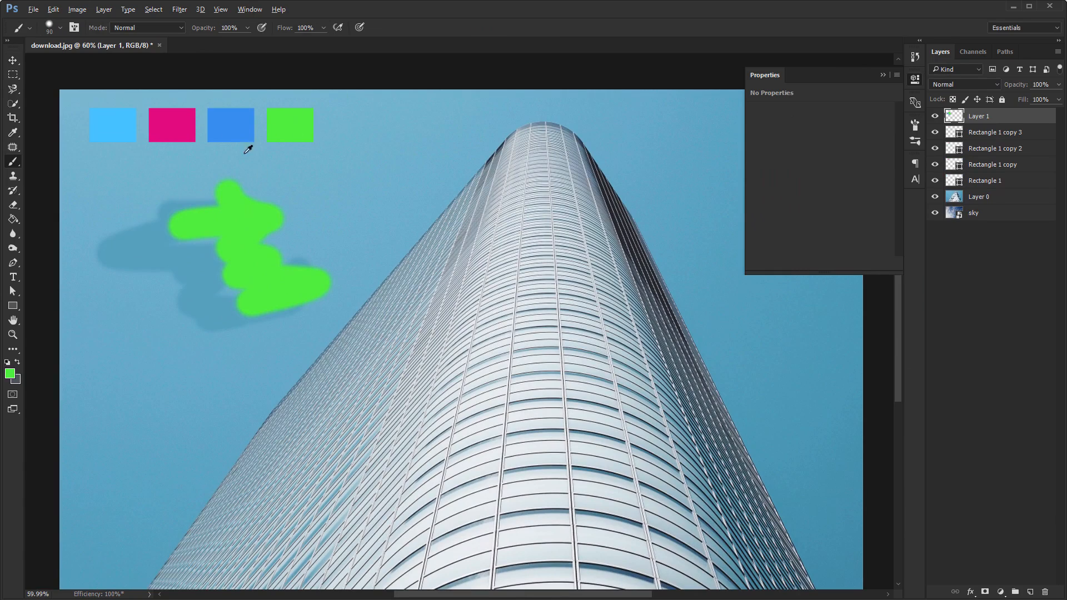
# - Sample the medium blue and magenta rectangles and paint a stroke in each color on the new layer
pyautogui.keyDown('alt'); pyautogui.click(240, 126); pyautogui.keyUp('alt')
pyautogui.moveTo(159, 245)
pyautogui.mouseDown()
pyautogui.moveTo(112, 338)
pyautogui.moveTo(209, 351)
pyautogui.mouseUp()
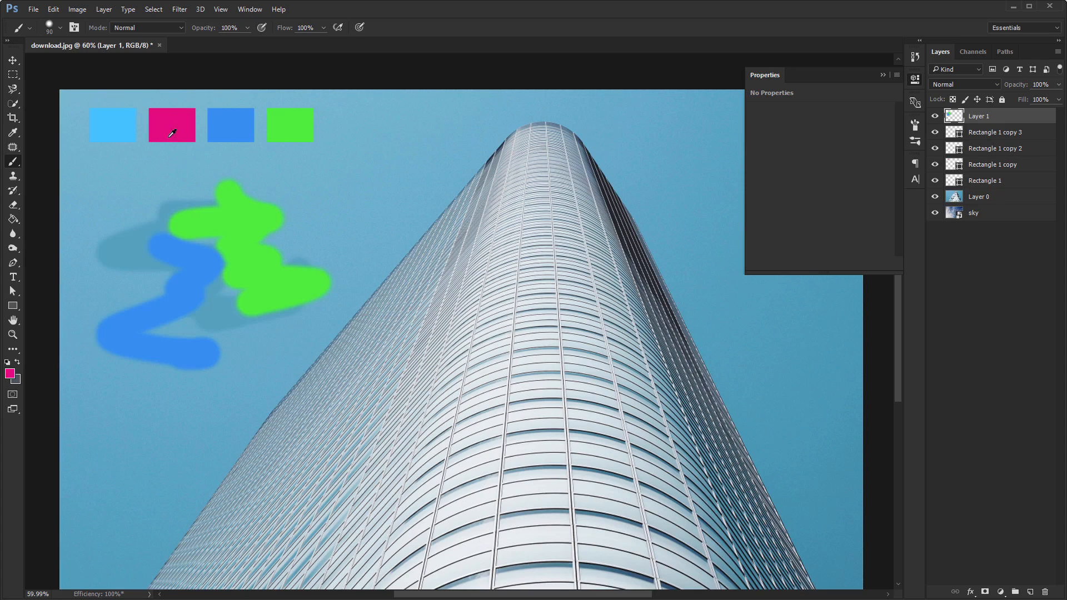
pyautogui.moveTo(128, 269)
pyautogui.mouseDown()
pyautogui.moveTo(219, 319)
pyautogui.moveTo(245, 309)
pyautogui.mouseUp()
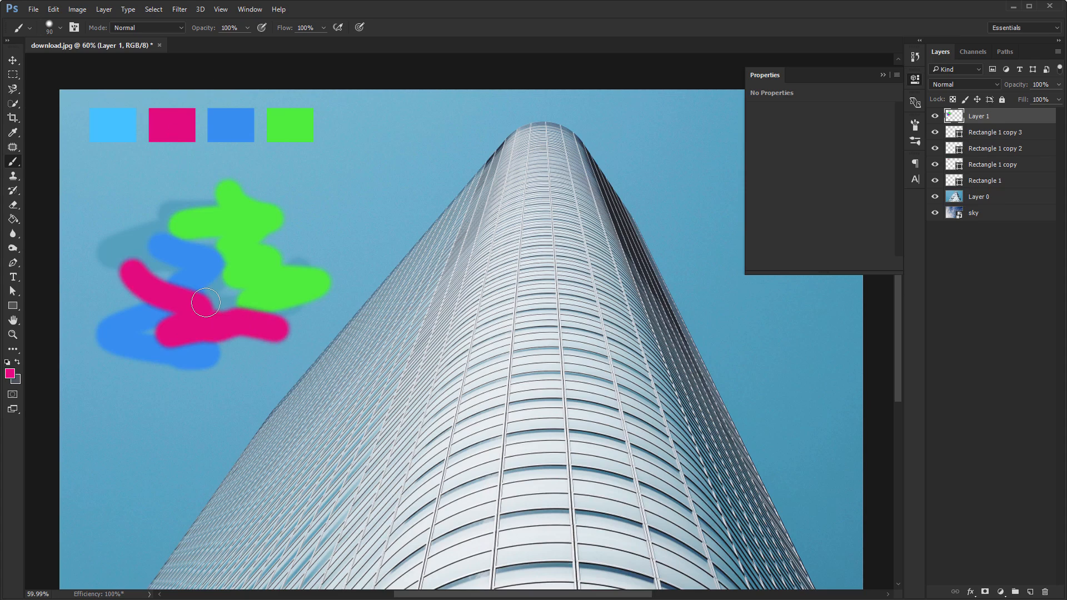
# - Delete the paint layer together with the four rectangle layers
pyautogui.press('v')
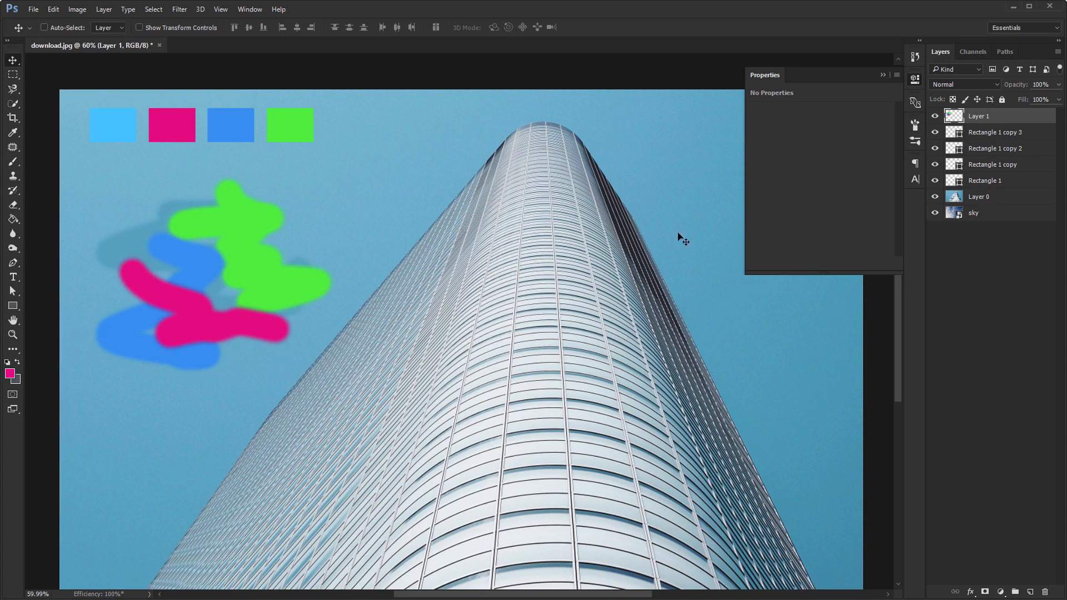
pyautogui.keyDown('shift'); pyautogui.click(993, 186); pyautogui.keyUp('shift')
pyautogui.press('Delete')
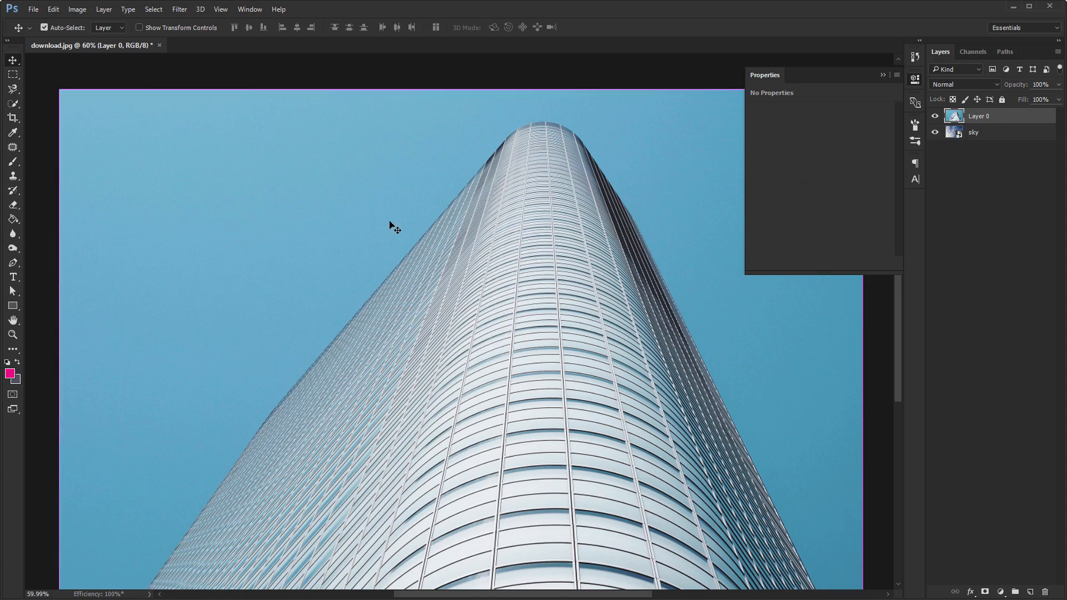
# - Paste the copied flat-colors web page screenshot and copy its top row of color tiles onto a new layer
pyautogui.hotkey('ctrl', 'v')
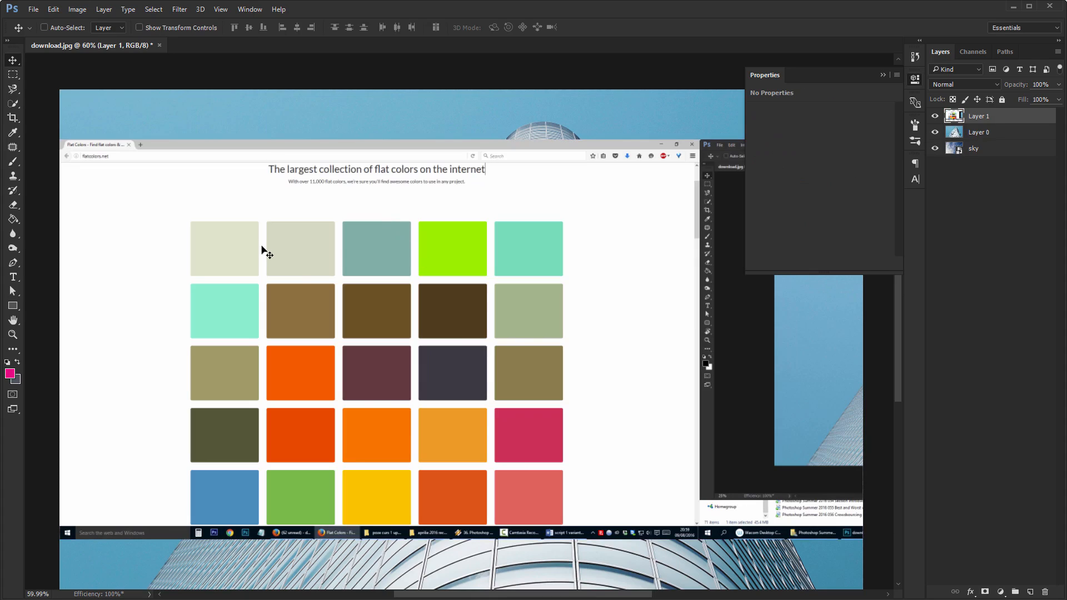
pyautogui.press('m')
pyautogui.moveTo(156, 208); pyautogui.dragTo(583, 278)
pyautogui.hotkey('ctrl', 'j')
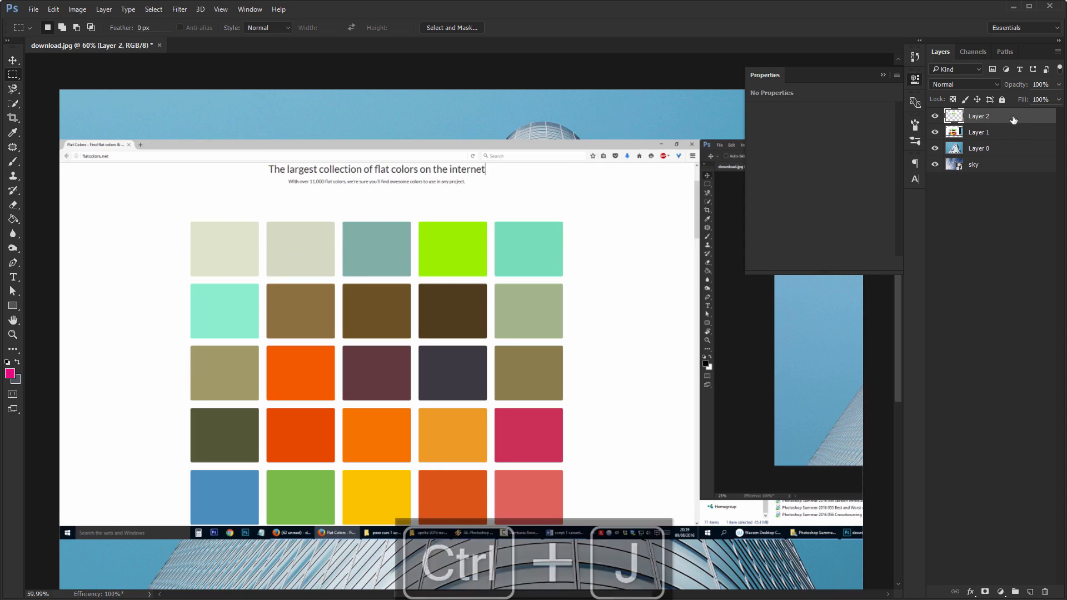
# - Delete the pasted web page screenshot layer, and shrink the color-tile strip into the upper-left corner of the image
pyautogui.click(1017, 133)
pyautogui.press('Delete')
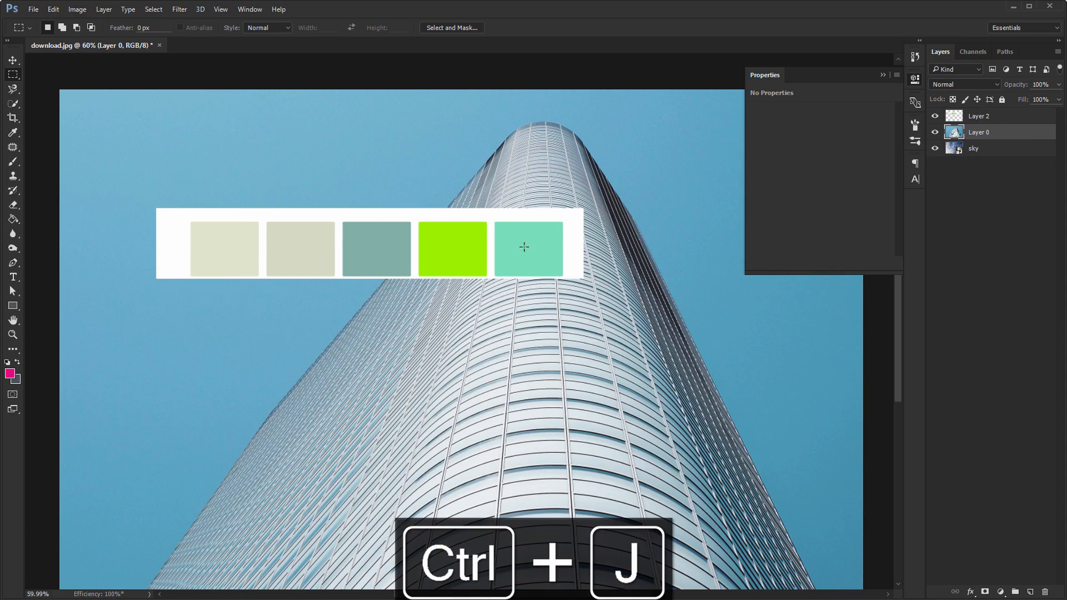
pyautogui.press('v')
pyautogui.moveTo(331, 235); pyautogui.dragTo(316, 192)
pyautogui.hotkey('ctrl', 'z')
pyautogui.keyDown('ctrl'); pyautogui.click(385, 239); pyautogui.keyUp('ctrl')
pyautogui.moveTo(403, 234); pyautogui.dragTo(324, 161)
pyautogui.hotkey('ctrl', 't')
pyautogui.moveTo(503, 203); pyautogui.dragTo(145, 105)
pyautogui.doubleClick(157, 143)
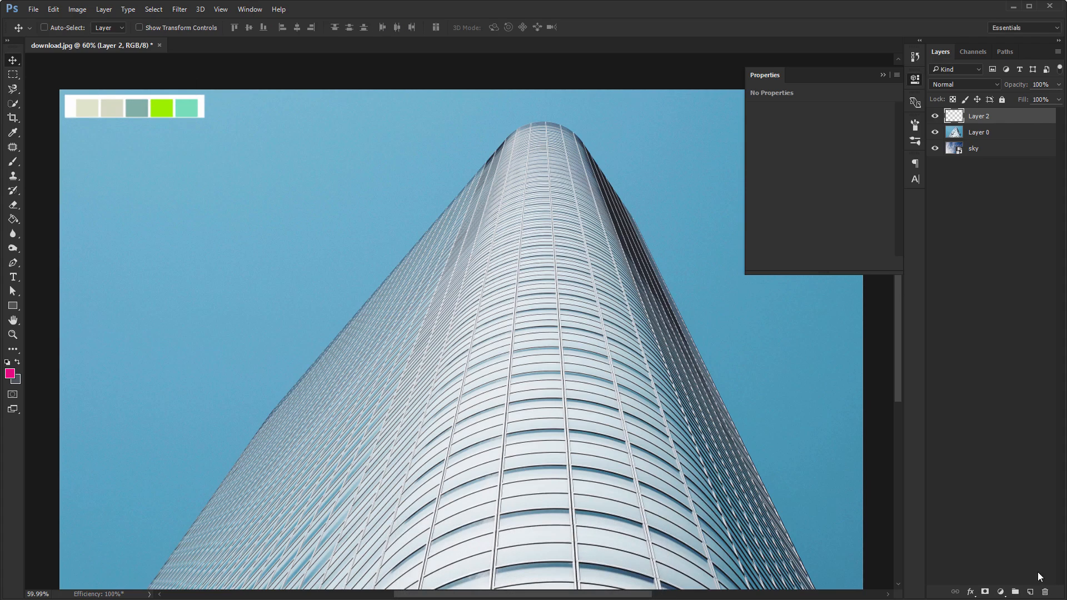
# - Create a new layer and paint over the sky in magenta and in mint green sampled from the last color tile
pyautogui.click(1029, 592)
pyautogui.press('b')
pyautogui.moveTo(214, 200)
pyautogui.mouseDown()
pyautogui.moveTo(260, 232)
pyautogui.moveTo(233, 266)
pyautogui.mouseUp()
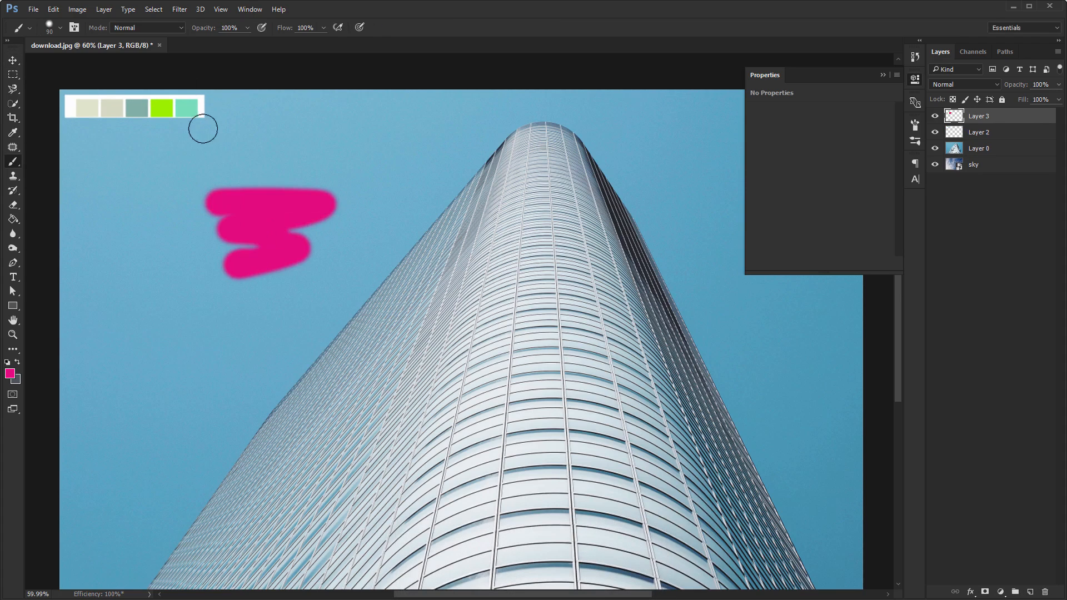
pyautogui.keyDown('alt'); pyautogui.click(188, 107); pyautogui.keyUp('alt')
pyautogui.moveTo(293, 183)
pyautogui.mouseDown()
pyautogui.moveTo(239, 203)
pyautogui.moveTo(311, 273)
pyautogui.mouseUp()
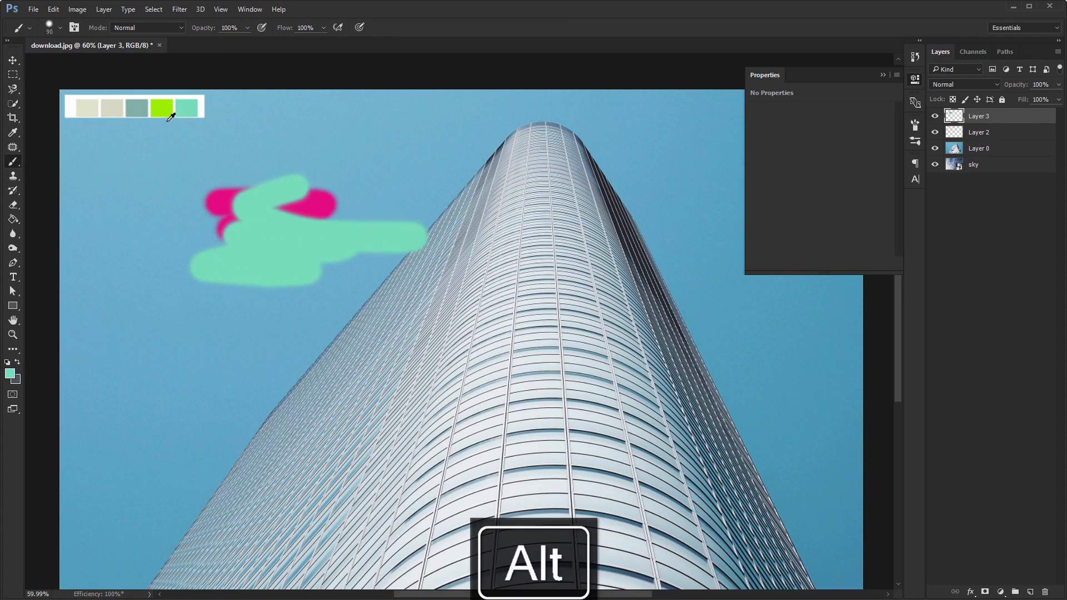
# - Sample the remaining lime, grey-teal, beige and cream tiles and paint strokes in each color over the existing paint
pyautogui.moveTo(160, 184)
pyautogui.mouseDown()
pyautogui.moveTo(174, 228)
pyautogui.moveTo(169, 167)
pyautogui.moveTo(238, 216)
pyautogui.moveTo(202, 250)
pyautogui.moveTo(248, 256)
pyautogui.moveTo(249, 192)
pyautogui.mouseUp()
pyautogui.keyDown('alt'); pyautogui.click(137, 107); pyautogui.keyUp('alt')
pyautogui.keyDown('alt'); pyautogui.click(119, 111); pyautogui.keyUp('alt')
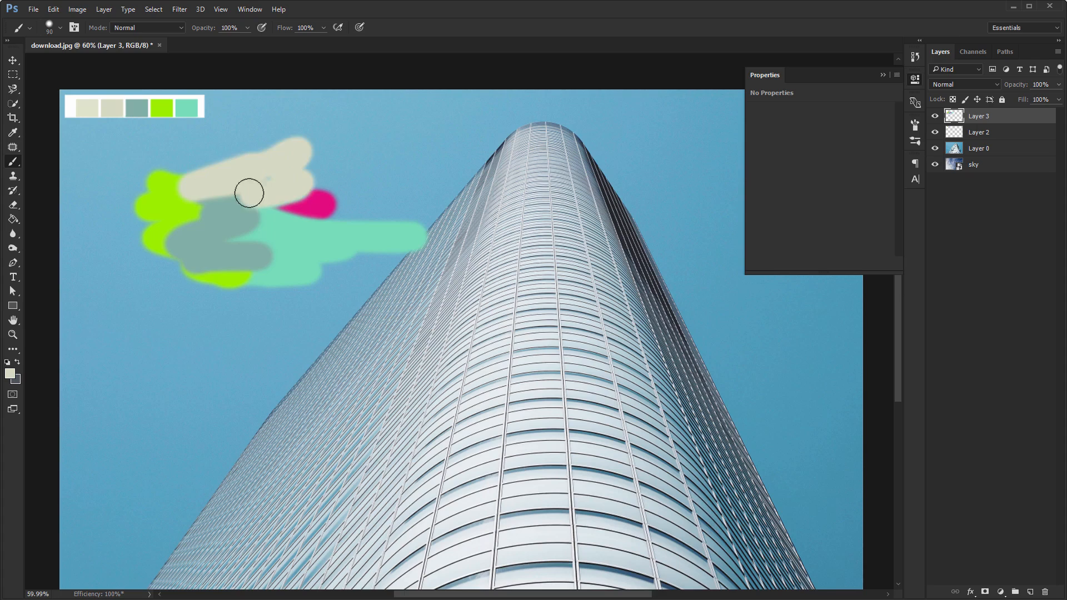
pyautogui.moveTo(224, 129)
pyautogui.mouseDown()
pyautogui.moveTo(264, 181)
pyautogui.moveTo(347, 203)
pyautogui.moveTo(291, 200)
pyautogui.mouseUp()
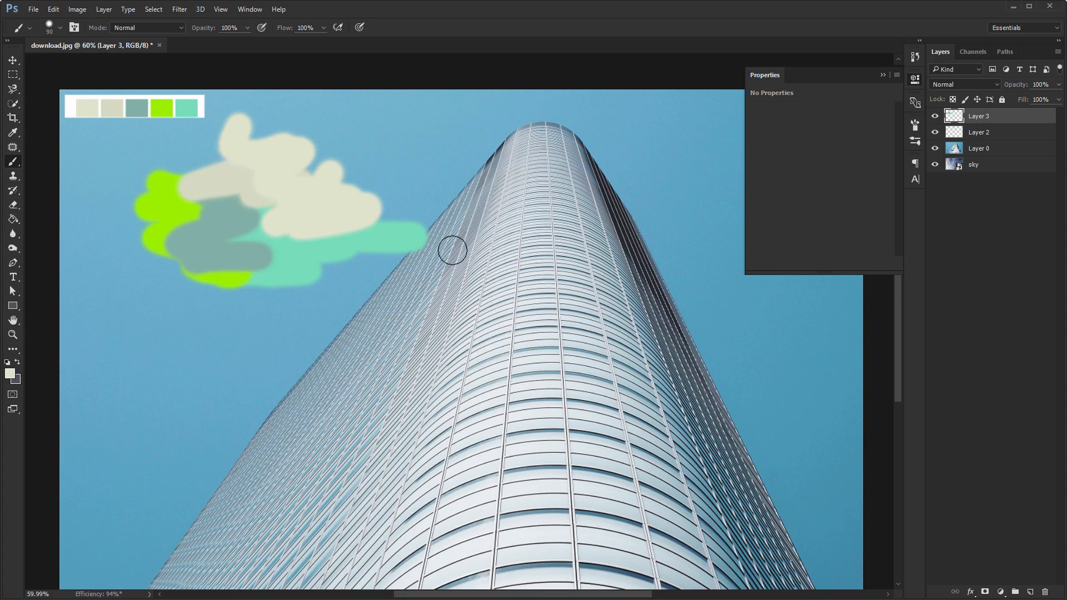
# - Choose a textured brush preset and paint a translucent zigzag from beside the building's tip down to the lower-left sky
pyautogui.click(914, 140)
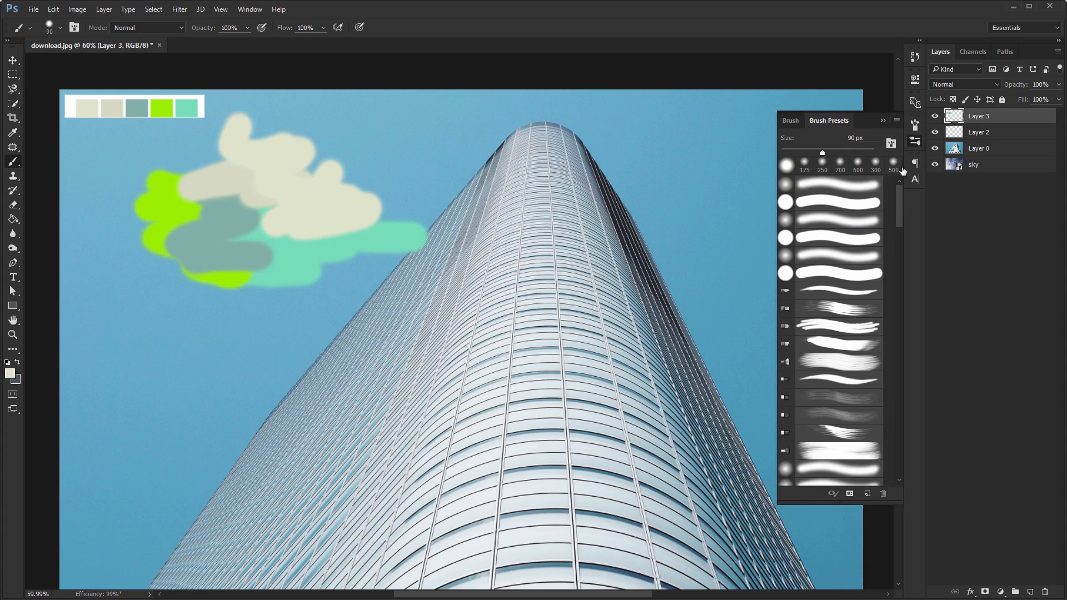
pyautogui.scroll(-5, 902, 209)
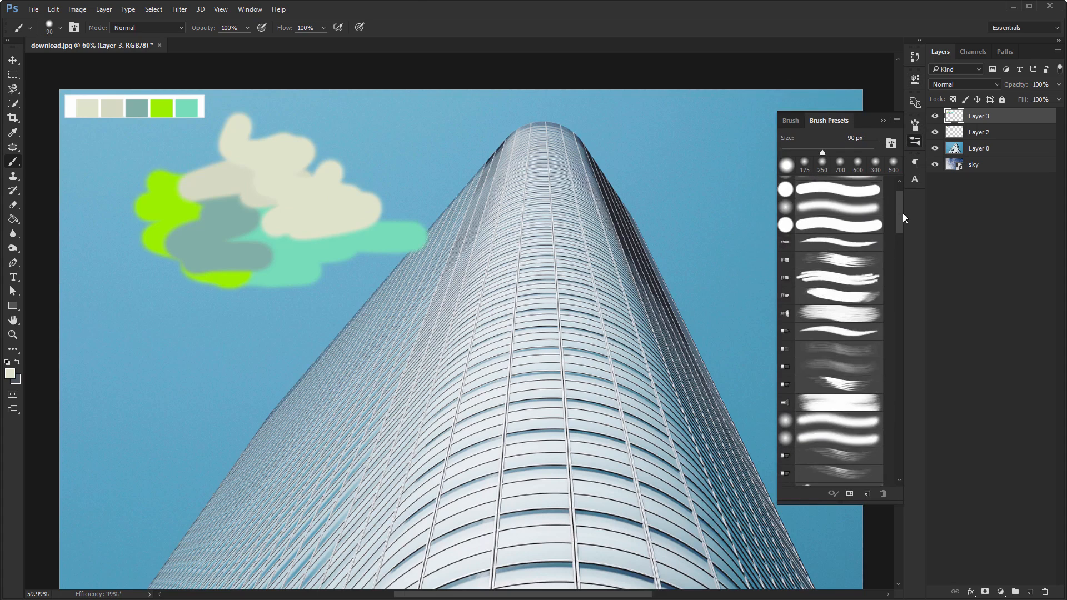
pyautogui.click(248, 10)
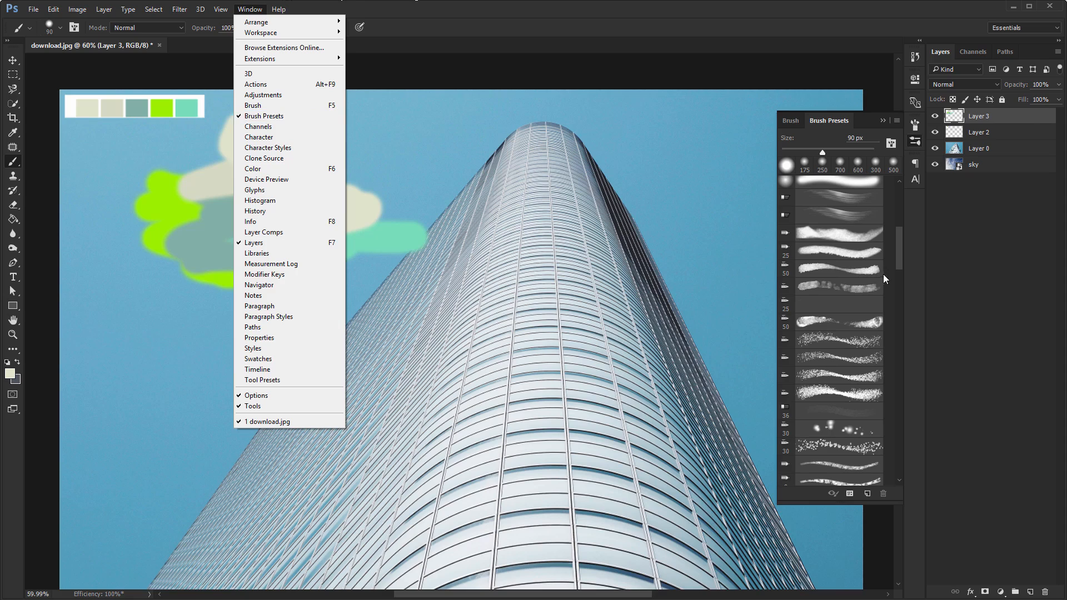
pyautogui.click(845, 287)
pyautogui.moveTo(478, 117); pyautogui.dragTo(445, 150)
pyautogui.moveTo(496, 205)
pyautogui.mouseDown()
pyautogui.moveTo(304, 311)
pyautogui.moveTo(194, 361)
pyautogui.moveTo(174, 353)
pyautogui.mouseUp()
# - Paint rough grainy strokes and a loop of scattered dots over the lower-left sky with two further brush presets
pyautogui.click(828, 357)
pyautogui.moveTo(250, 397); pyautogui.dragTo(294, 379)
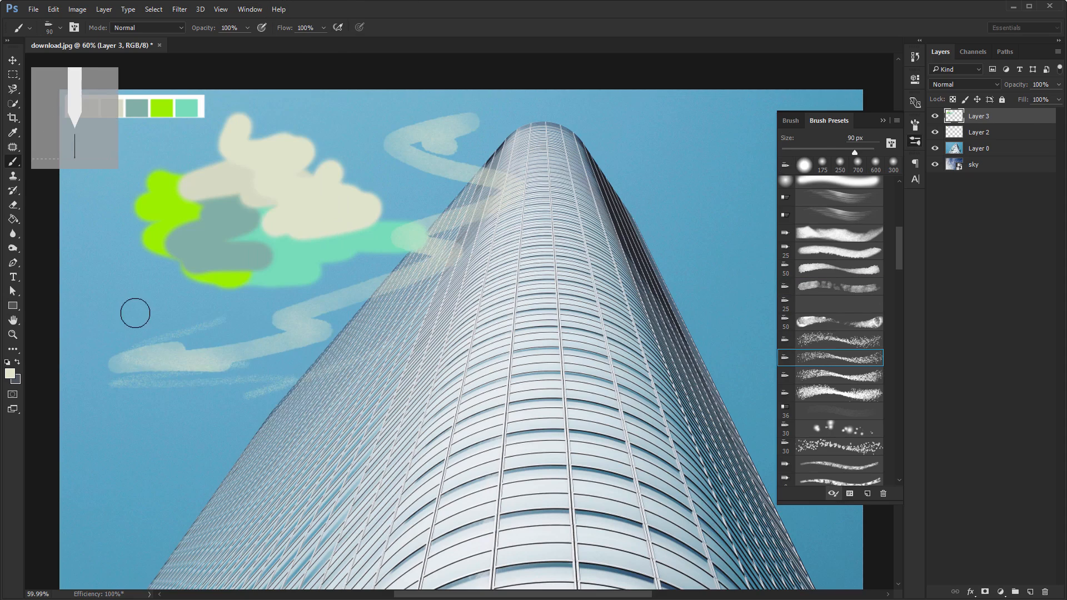
pyautogui.moveTo(133, 309); pyautogui.dragTo(195, 302)
pyautogui.click(859, 429)
pyautogui.moveTo(308, 343)
pyautogui.mouseDown()
pyautogui.moveTo(194, 393)
pyautogui.moveTo(262, 473)
pyautogui.moveTo(212, 485)
pyautogui.moveTo(309, 395)
pyautogui.mouseUp()
# - Paint zigzags along the building's right side with 30 px Flat Angle and Round Blunt bristle brushes, checking their brush settings
pyautogui.click(827, 196)
pyautogui.moveTo(526, 118)
pyautogui.mouseDown()
pyautogui.moveTo(674, 143)
pyautogui.moveTo(706, 314)
pyautogui.moveTo(675, 339)
pyautogui.mouseUp()
pyautogui.click(785, 123)
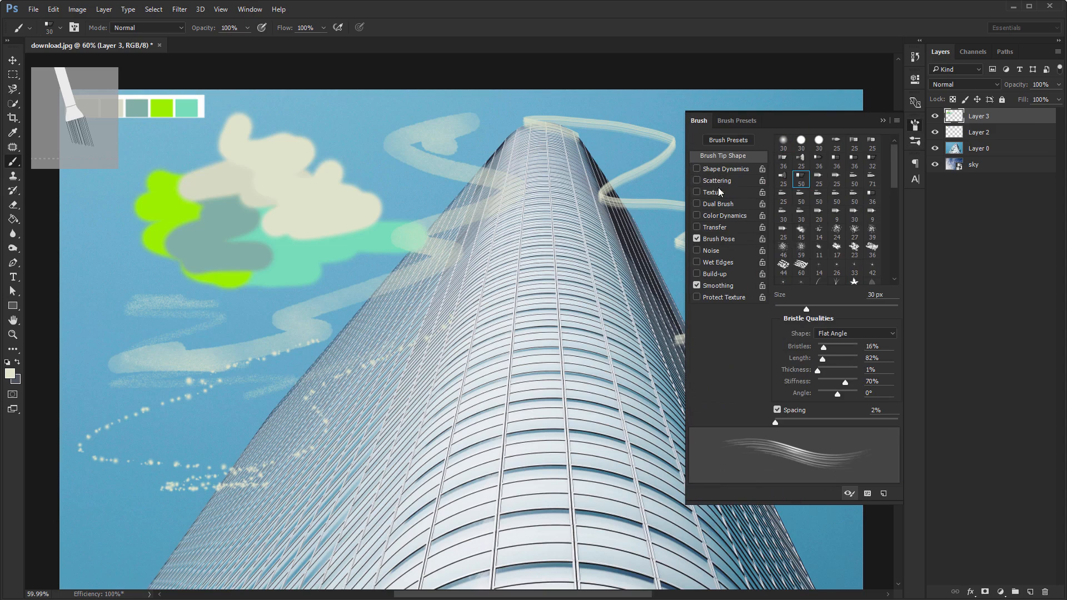
pyautogui.click(740, 122)
pyautogui.moveTo(902, 245); pyautogui.dragTo(900, 218)
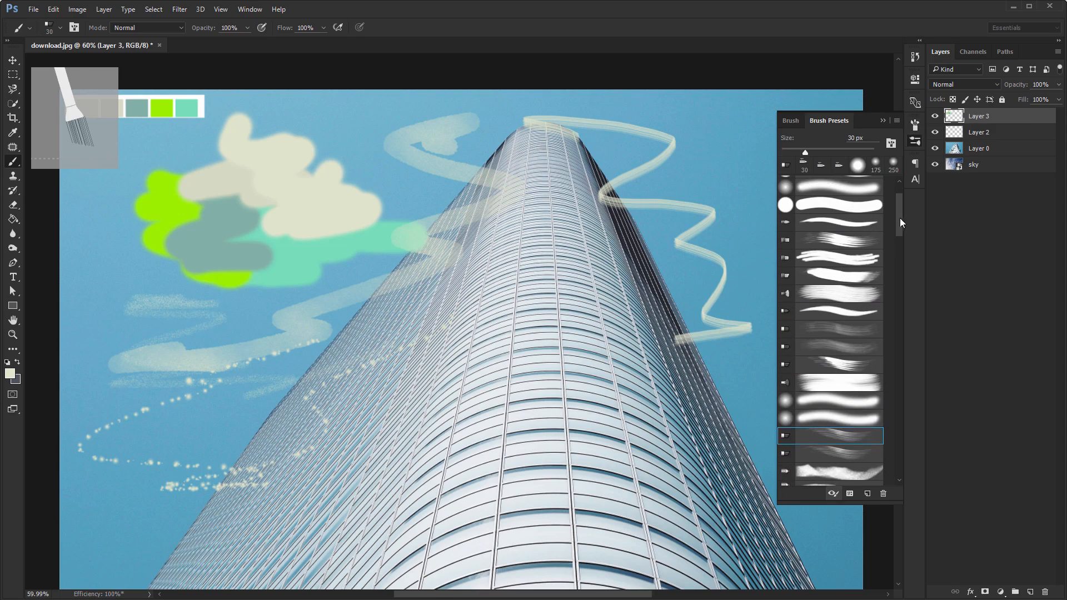
pyautogui.click(842, 239)
pyautogui.moveTo(709, 149)
pyautogui.mouseDown()
pyautogui.moveTo(721, 267)
pyautogui.moveTo(808, 391)
pyautogui.moveTo(747, 470)
pyautogui.moveTo(707, 472)
pyautogui.mouseUp()
pyautogui.moveTo(896, 225); pyautogui.dragTo(899, 179)
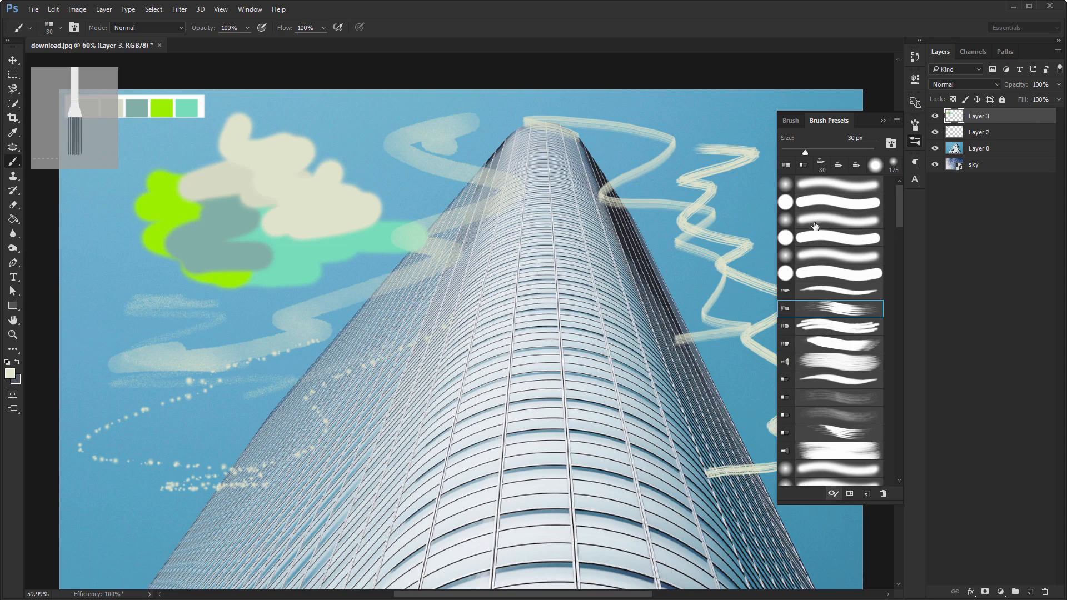
pyautogui.click(792, 122)
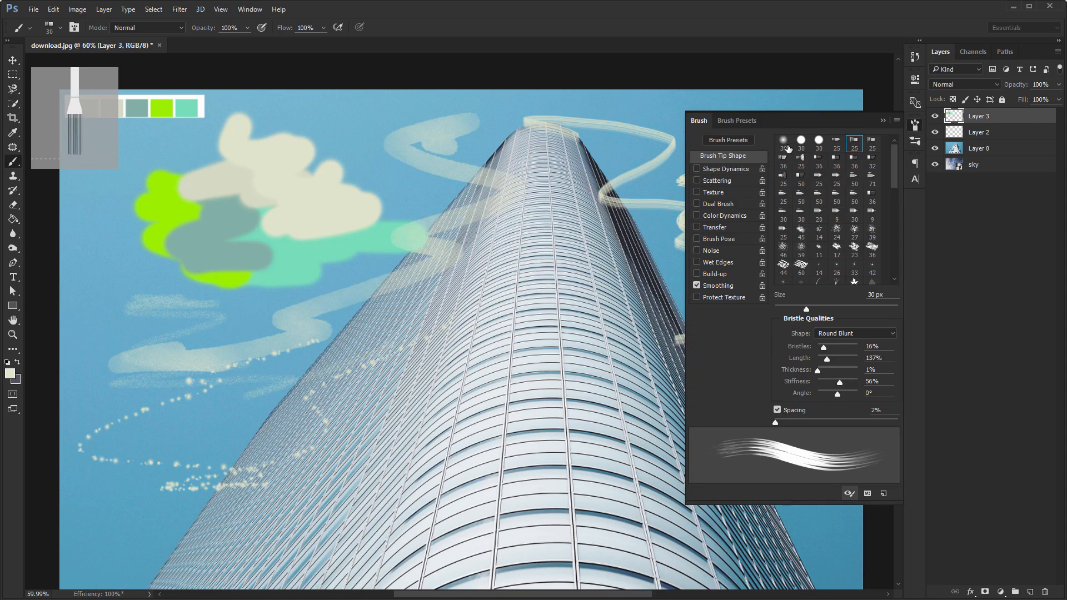
pyautogui.click(913, 130)
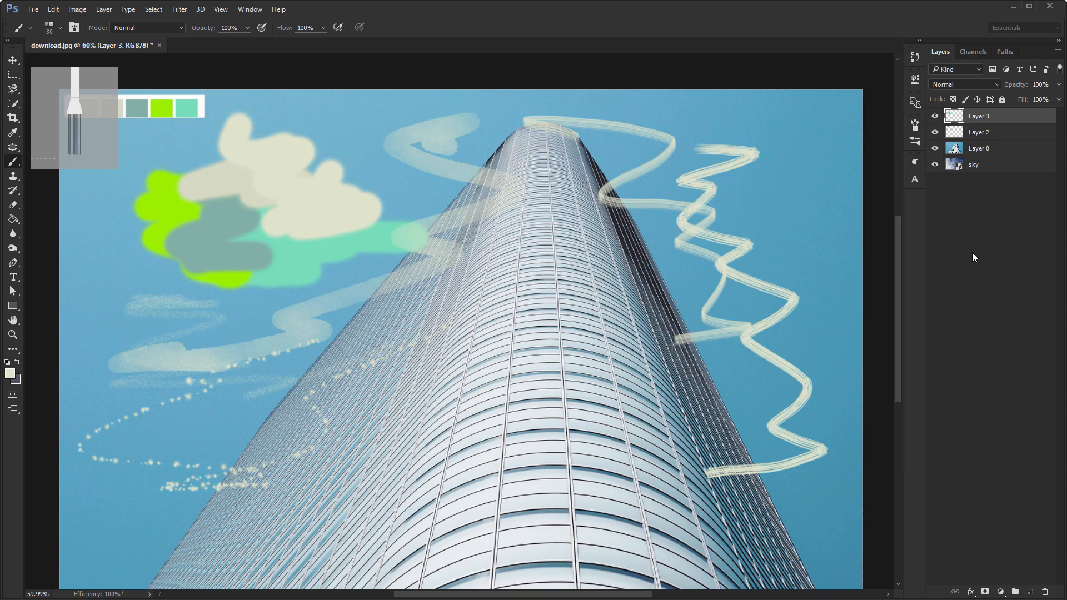
# - Delete the paint layer and the color-tile strip layer together
pyautogui.keyDown('shift'); pyautogui.click(987, 137); pyautogui.keyUp('shift')
pyautogui.press('Delete')
pyautogui.press('v')
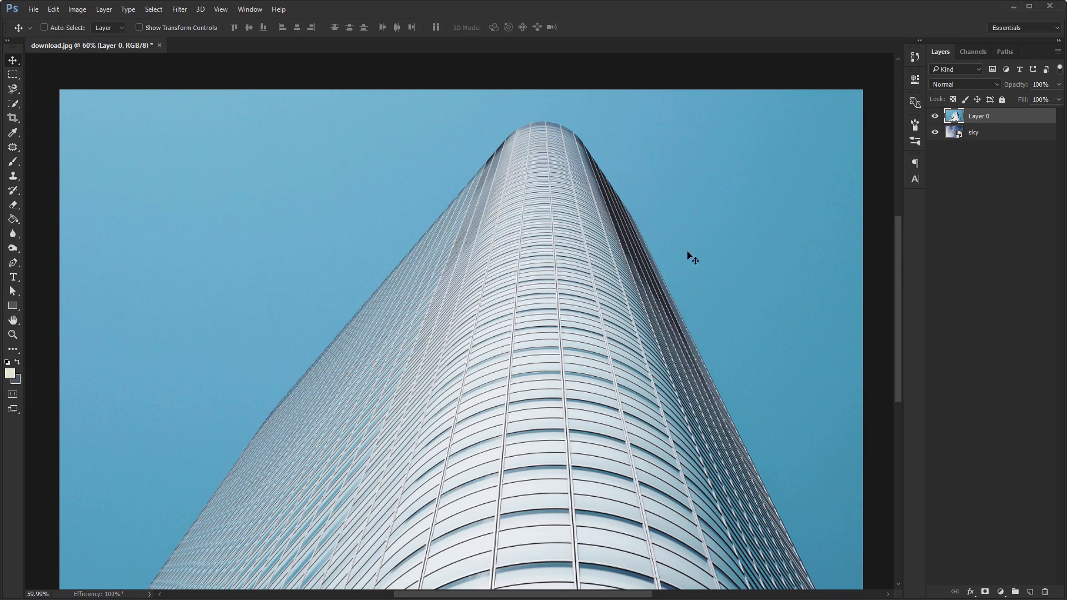
# - Draw a cream rectangle of about 364 by 334 px in the left sky and duplicate it up and to the right
pyautogui.moveTo(187, 190); pyautogui.dragTo(309, 303)
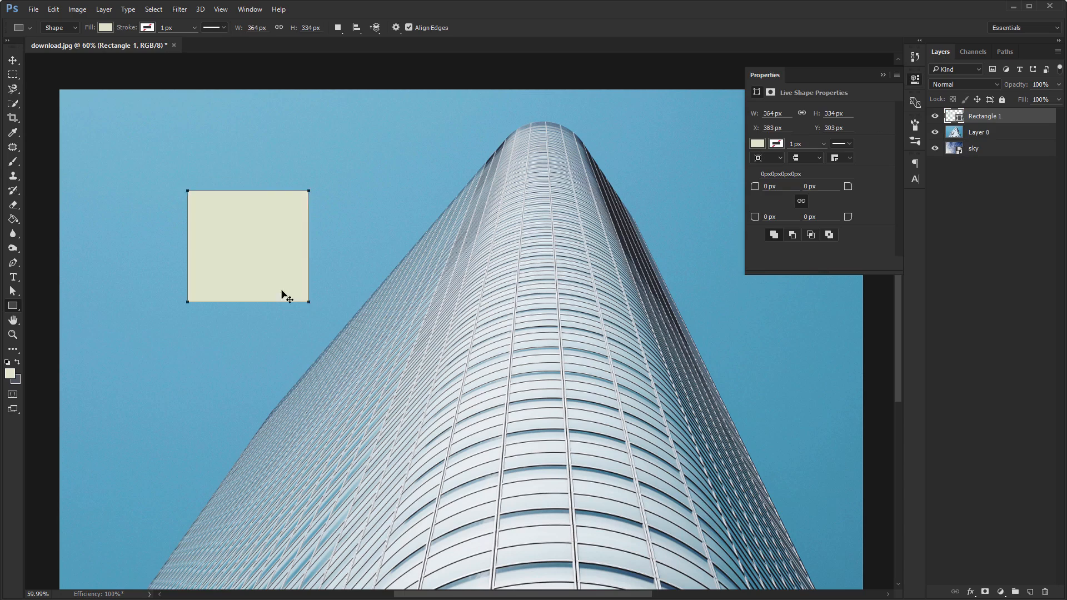
pyautogui.press('v')
pyautogui.moveTo(309, 233); pyautogui.dragTo(378, 199)
# - Recolor the rectangle copy bright yellow-green, clip it to the original rectangle, and shift it slightly up and left
pyautogui.doubleClick(958, 115)
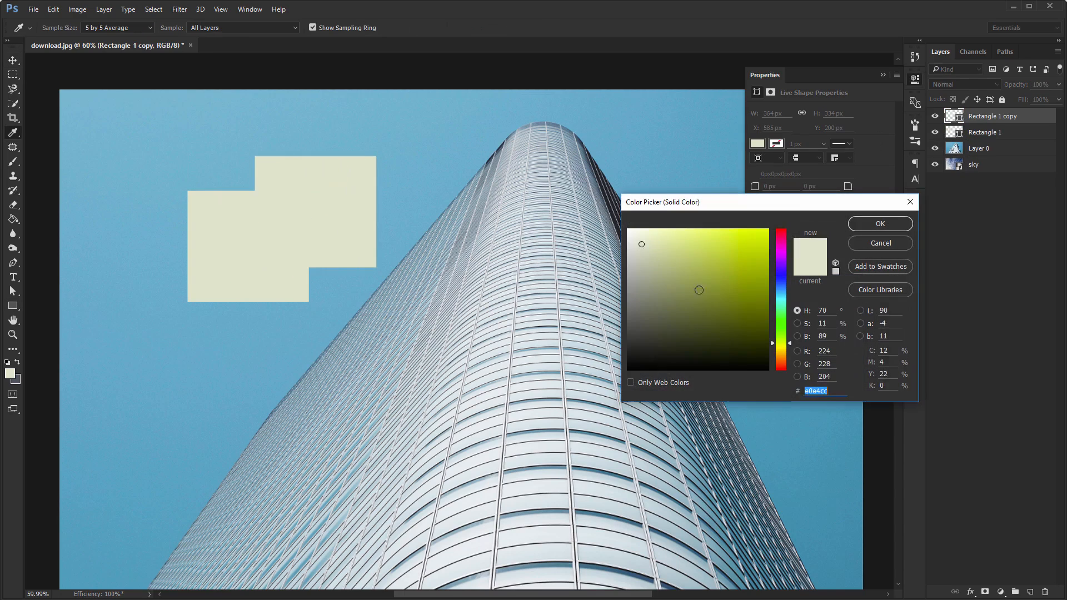
pyautogui.moveTo(699, 290); pyautogui.dragTo(800, 205)
pyautogui.click(880, 223)
pyautogui.hotkey('ctrl', 'alt', 'g')
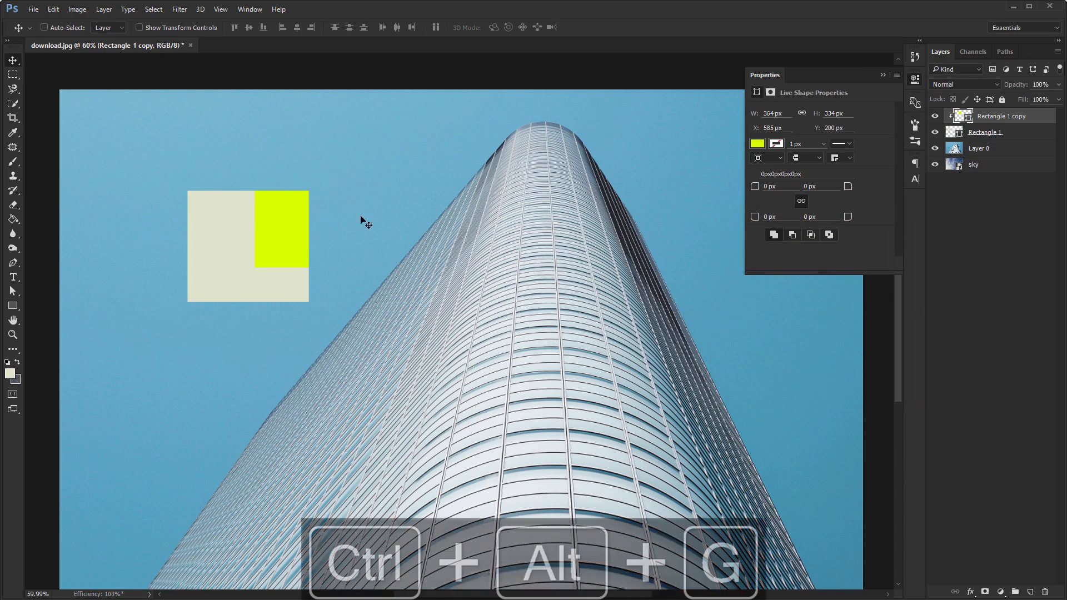
pyautogui.moveTo(362, 221); pyautogui.dragTo(345, 200)
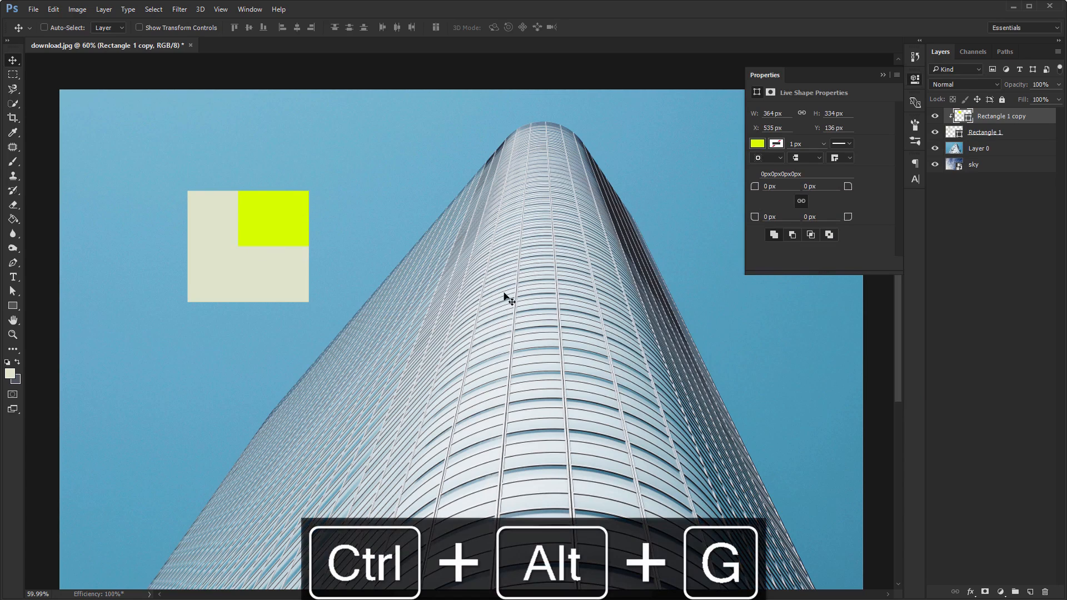
# - Undo the clipping mask, the recoloring and both rectangles
pyautogui.click(914, 82)
pyautogui.hotkey('ctrl', 'alt', 'z')
pyautogui.hotkey('ctrl', 'alt', 'z')
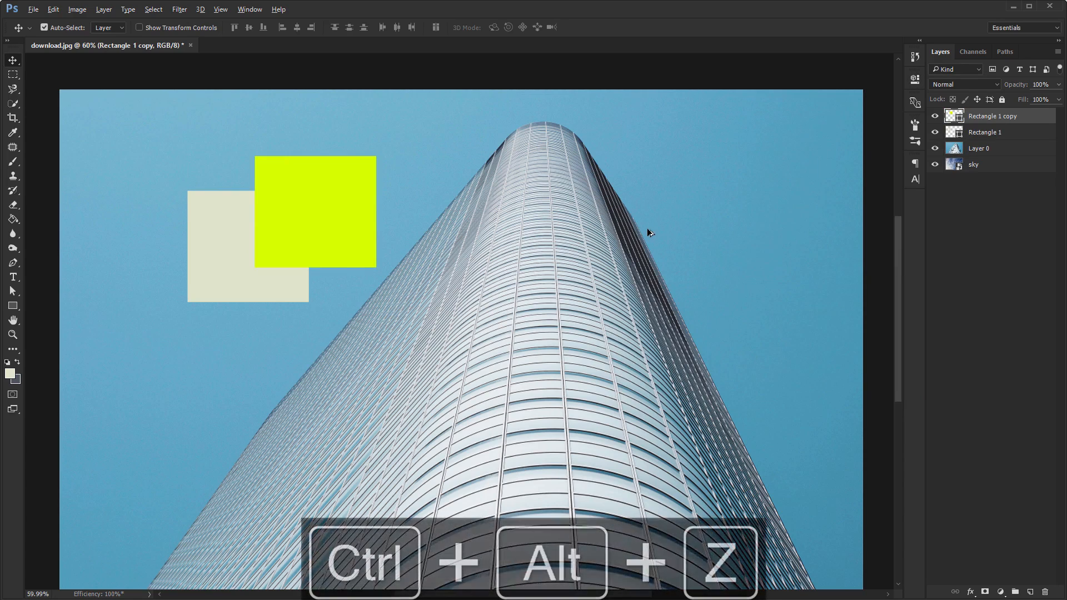
pyautogui.hotkey('ctrl', 'alt', 'z')
pyautogui.hotkey('ctrl', 'alt', 'z')
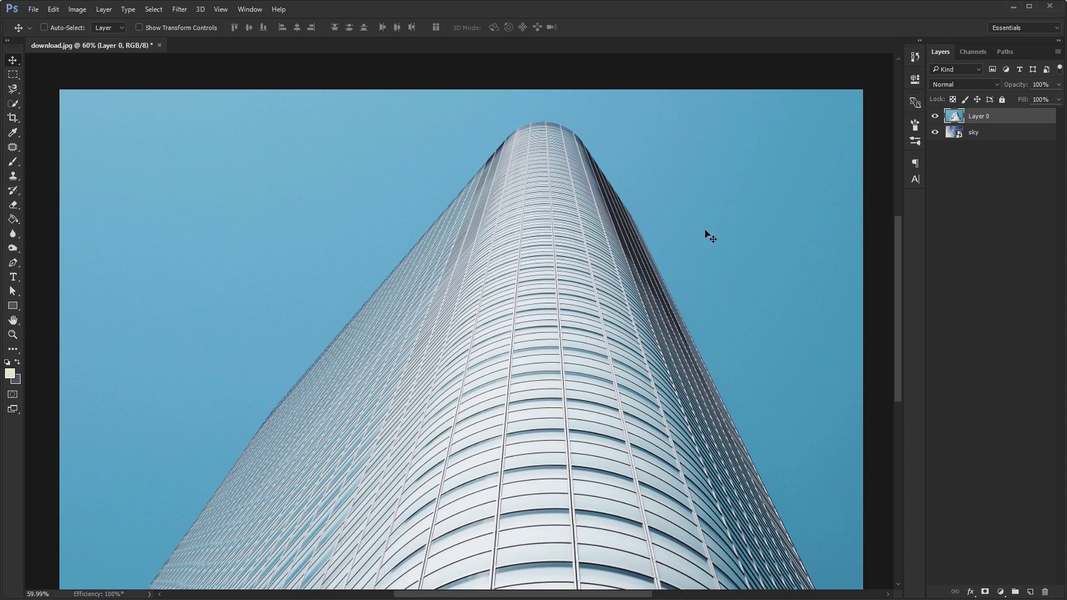
# - Check the sky beneath Layer 0, and try erasing its blue background left of the building with a 300 px eraser
pyautogui.click(936, 116)
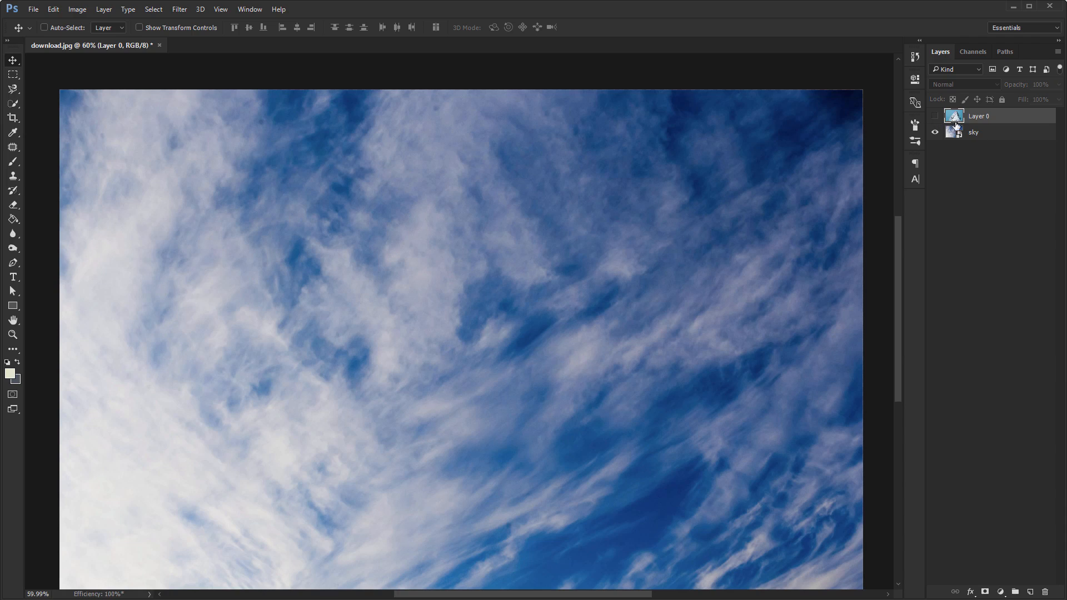
pyautogui.click(936, 116)
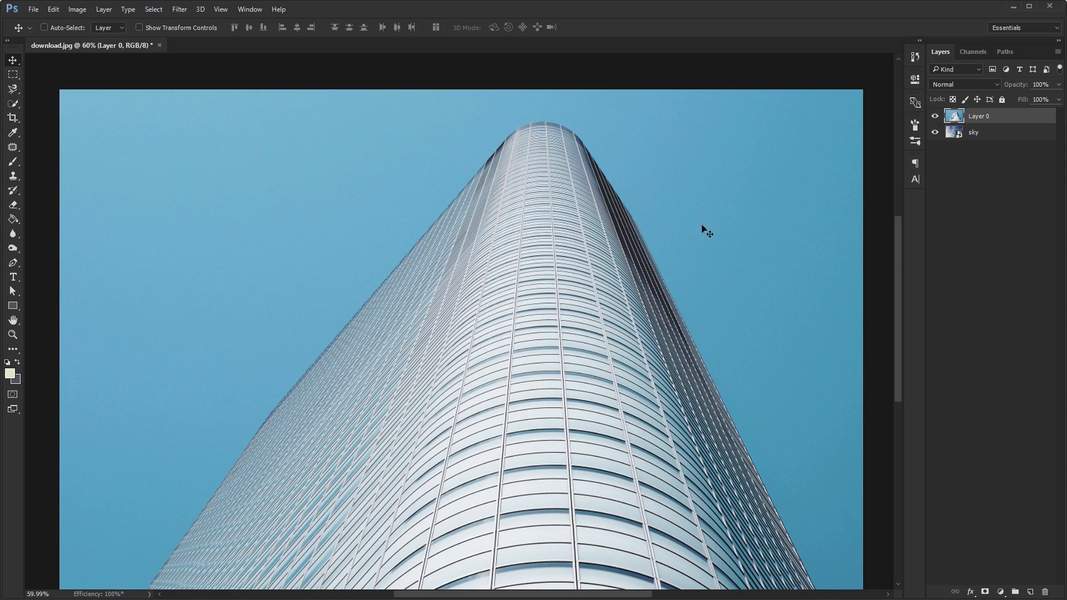
pyautogui.press('e')
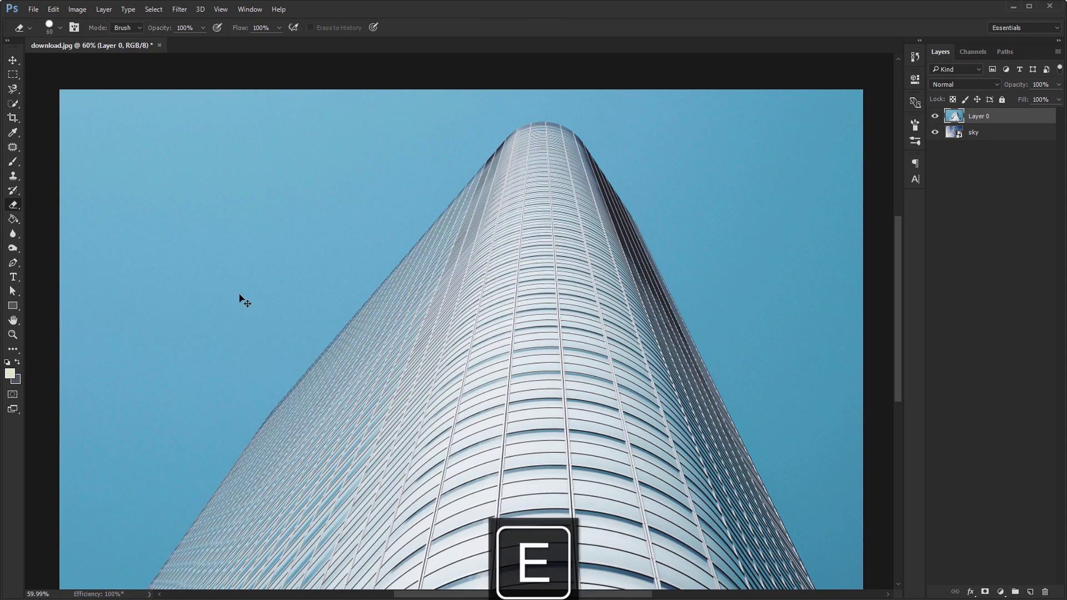
pyautogui.press(']')
pyautogui.press(']')
pyautogui.press(']')
pyautogui.press(']')
pyautogui.press(']')
pyautogui.press(']')
pyautogui.press(']')
pyautogui.press(']')
pyautogui.press(']')
pyautogui.press(']')
pyautogui.moveTo(339, 176)
pyautogui.mouseDown()
pyautogui.moveTo(348, 214)
pyautogui.moveTo(115, 310)
pyautogui.mouseUp()
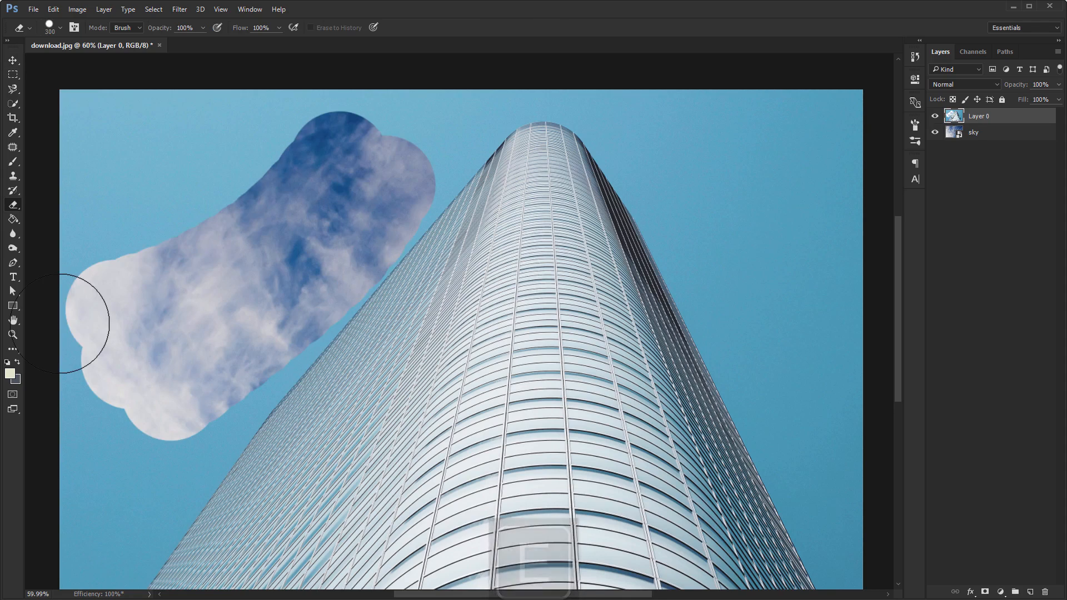
pyautogui.hotkey('ctrl', 'z')
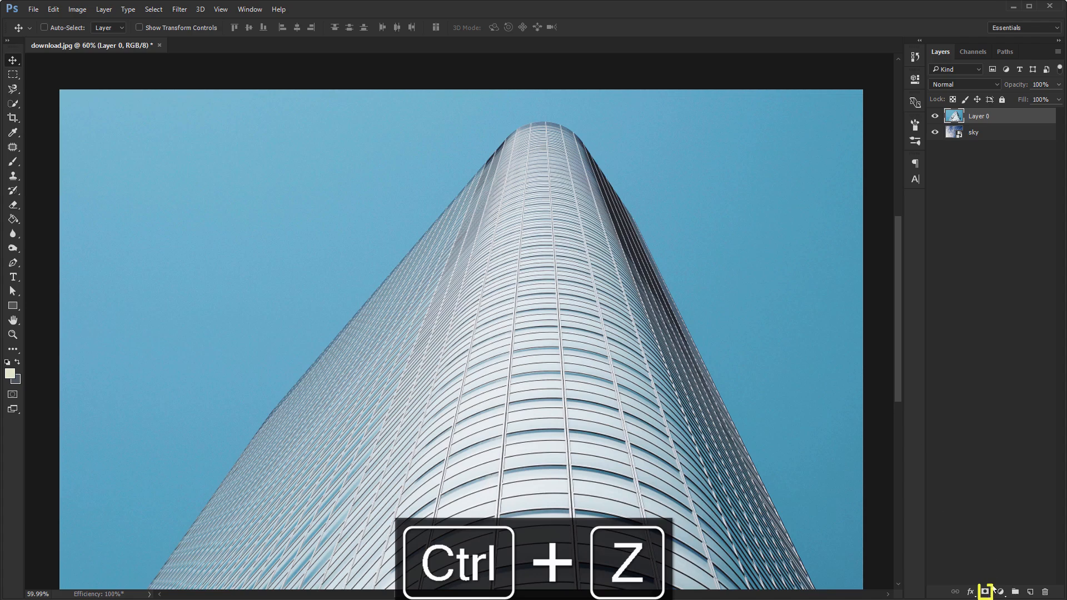
# - Add a layer mask to Layer 0 and choose the soft round 30 px brush tip
pyautogui.click(985, 592)
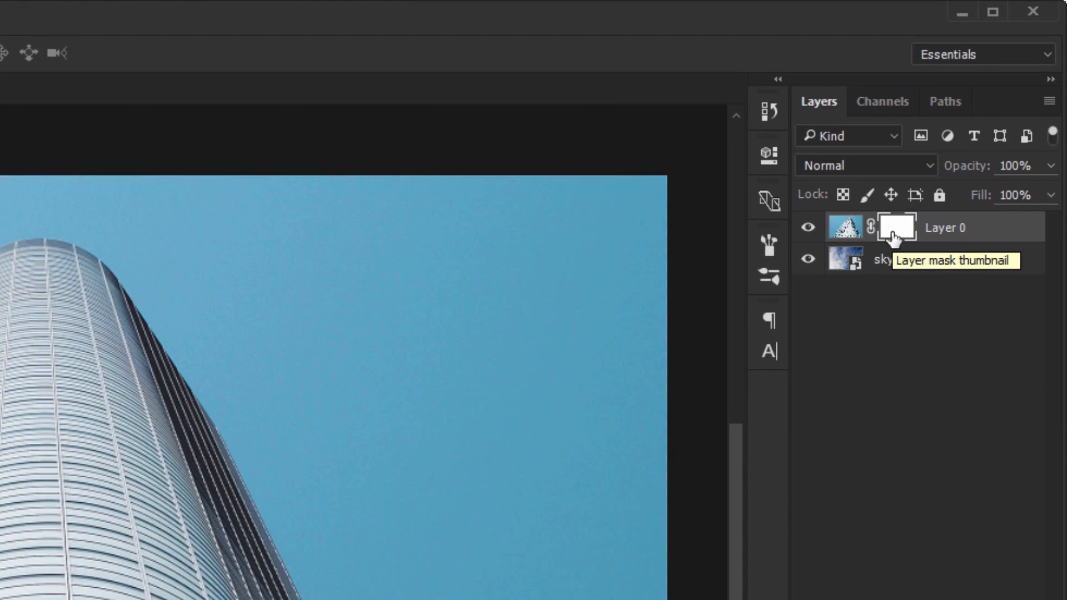
pyautogui.press('b')
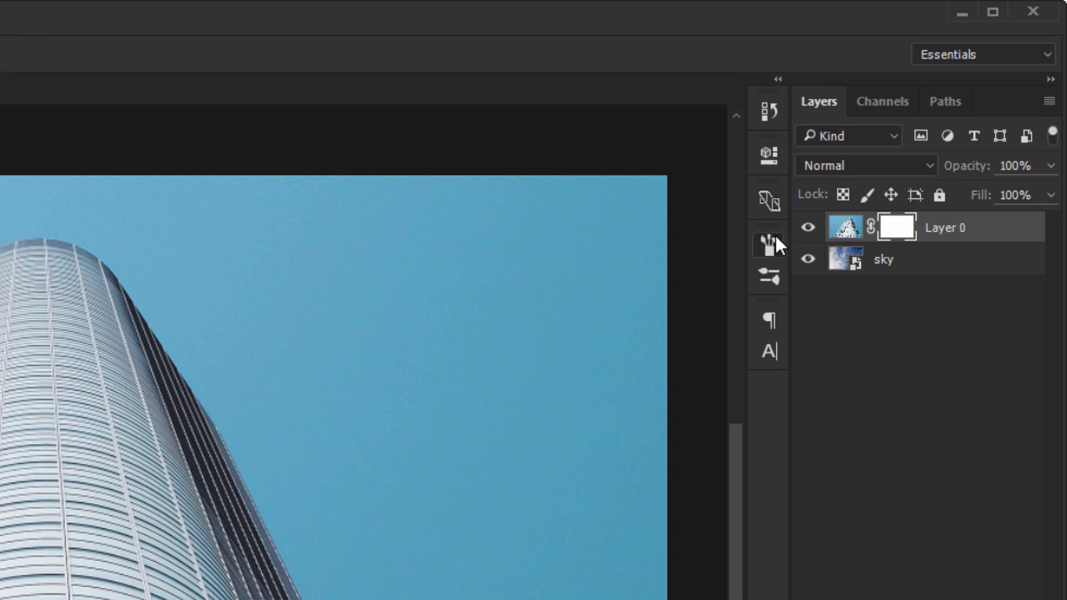
pyautogui.click(775, 233)
pyautogui.click(511, 275)
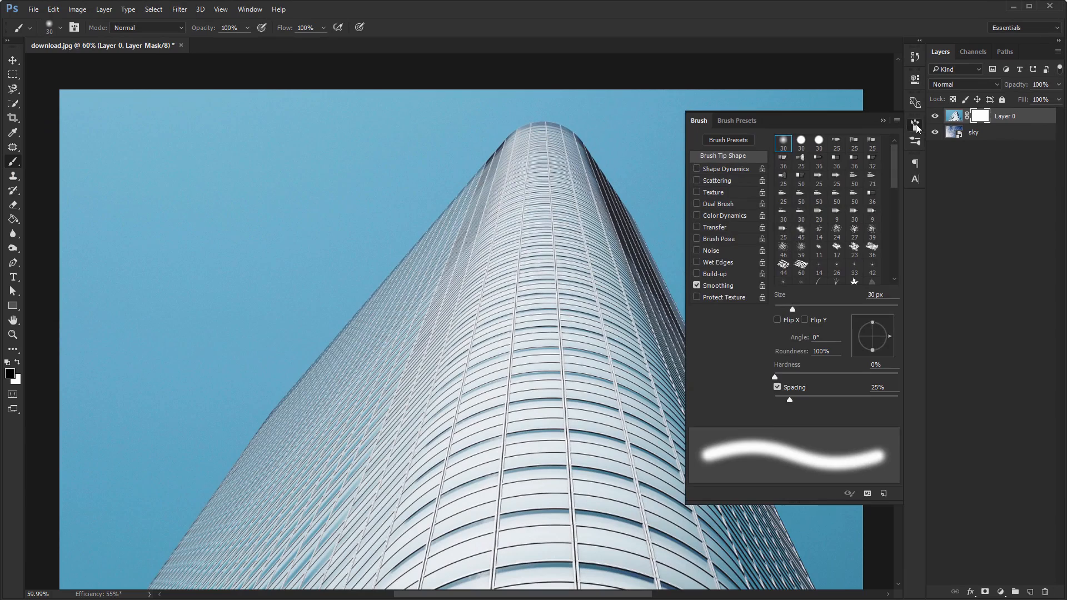
pyautogui.click(832, 193)
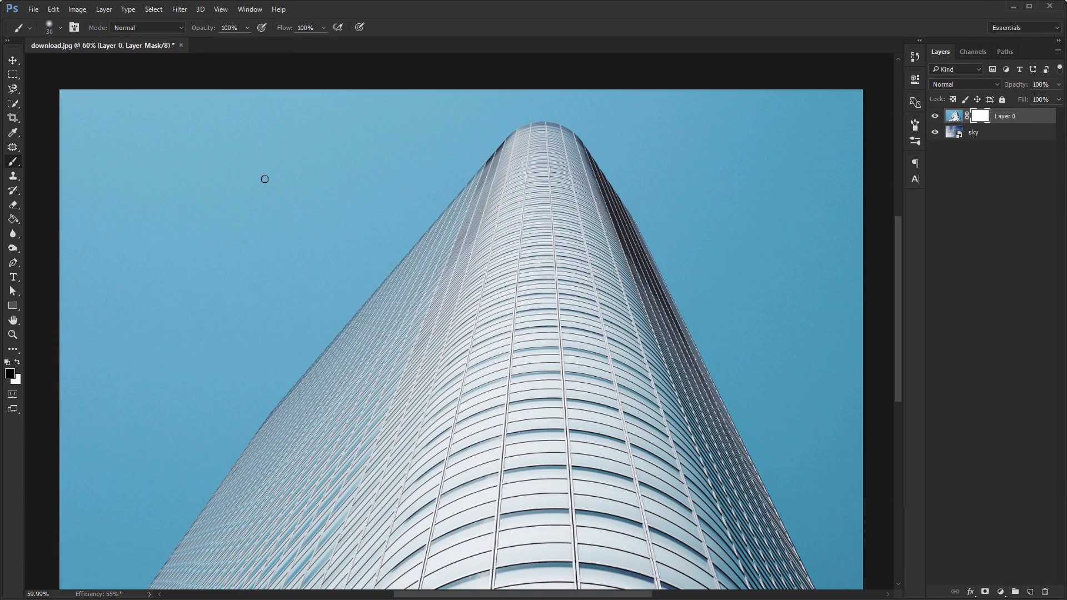
# - Enlarge the brush to 400 px and paint black on Layer 0's mask to hide the blue background around the building
pyautogui.press(']')
pyautogui.press(']')
pyautogui.press(']')
pyautogui.press(']')
pyautogui.press(']')
pyautogui.press(']')
pyautogui.press(']')
pyautogui.press(']')
pyautogui.press(']')
pyautogui.press(']')
pyautogui.press(']')
pyautogui.press(']')
pyautogui.press(']')
pyautogui.moveTo(261, 191)
pyautogui.mouseDown()
pyautogui.moveTo(309, 210)
pyautogui.moveTo(56, 169)
pyautogui.moveTo(74, 405)
pyautogui.moveTo(112, 498)
pyautogui.moveTo(405, 107)
pyautogui.moveTo(434, 91)
pyautogui.moveTo(702, 63)
pyautogui.moveTo(862, 291)
pyautogui.moveTo(758, 274)
pyautogui.moveTo(836, 550)
pyautogui.moveTo(853, 175)
pyautogui.moveTo(871, 591)
pyautogui.moveTo(791, 322)
pyautogui.moveTo(655, 83)
pyautogui.moveTo(817, 380)
pyautogui.moveTo(703, 178)
pyautogui.moveTo(715, 215)
pyautogui.moveTo(838, 389)
pyautogui.moveTo(789, 237)
pyautogui.mouseUp()
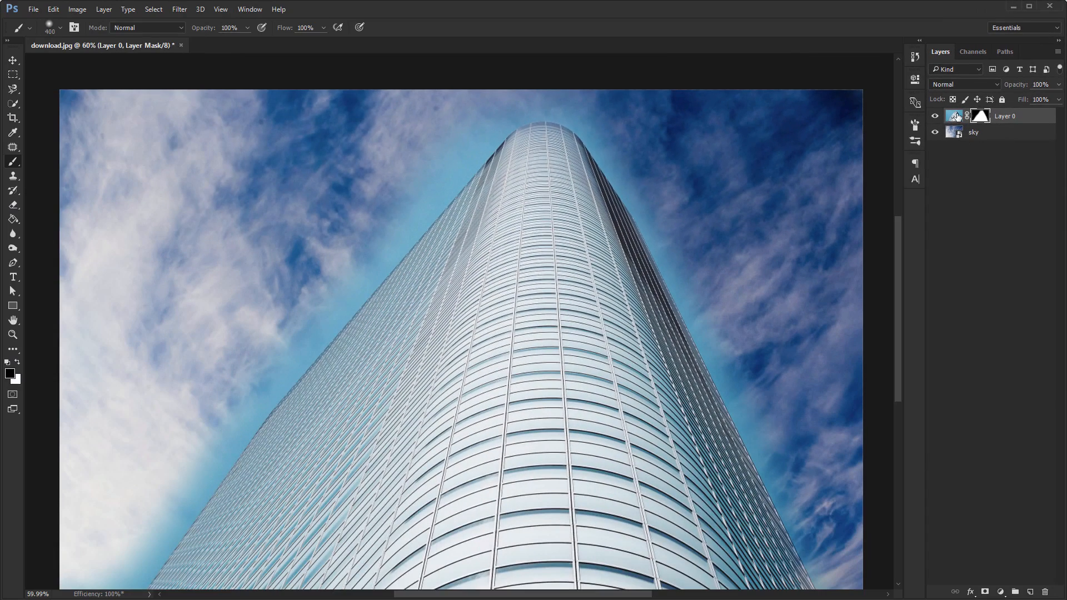
# - Target Layer 0's image instead of its mask, try painting cream over the building, and undo the painting
pyautogui.click(956, 115)
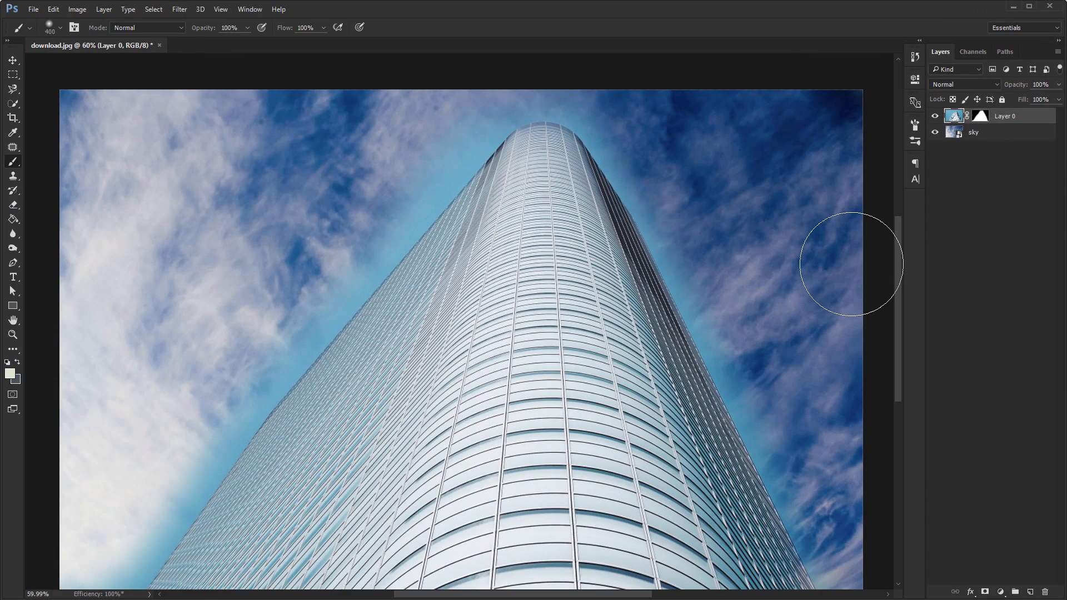
pyautogui.moveTo(624, 171); pyautogui.dragTo(734, 489)
pyautogui.moveTo(584, 272)
pyautogui.mouseDown()
pyautogui.moveTo(662, 233)
pyautogui.moveTo(531, 417)
pyautogui.mouseUp()
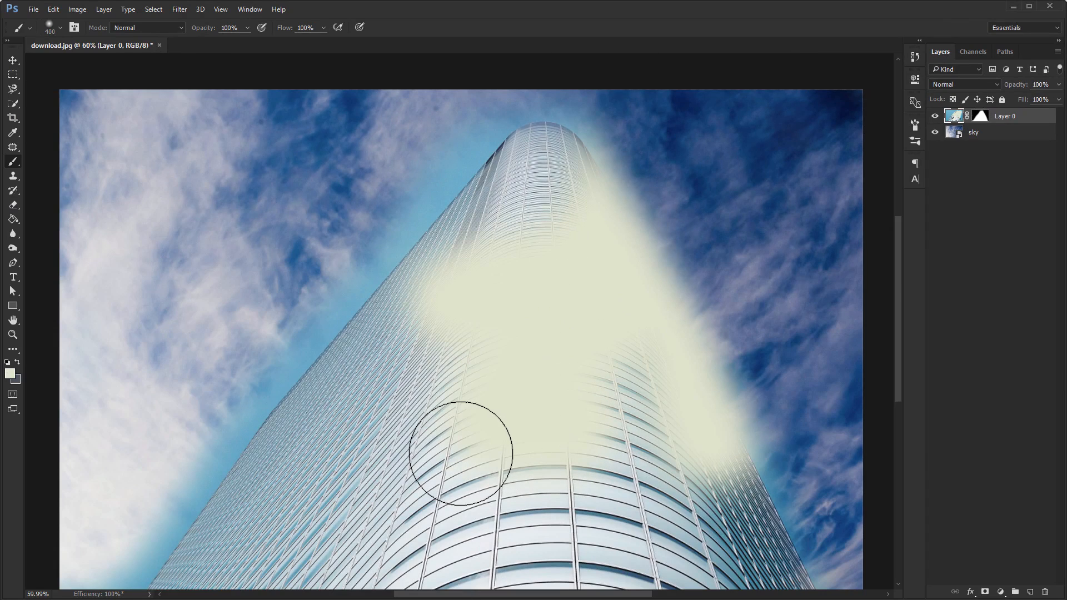
pyautogui.hotkey('ctrl', 'z')
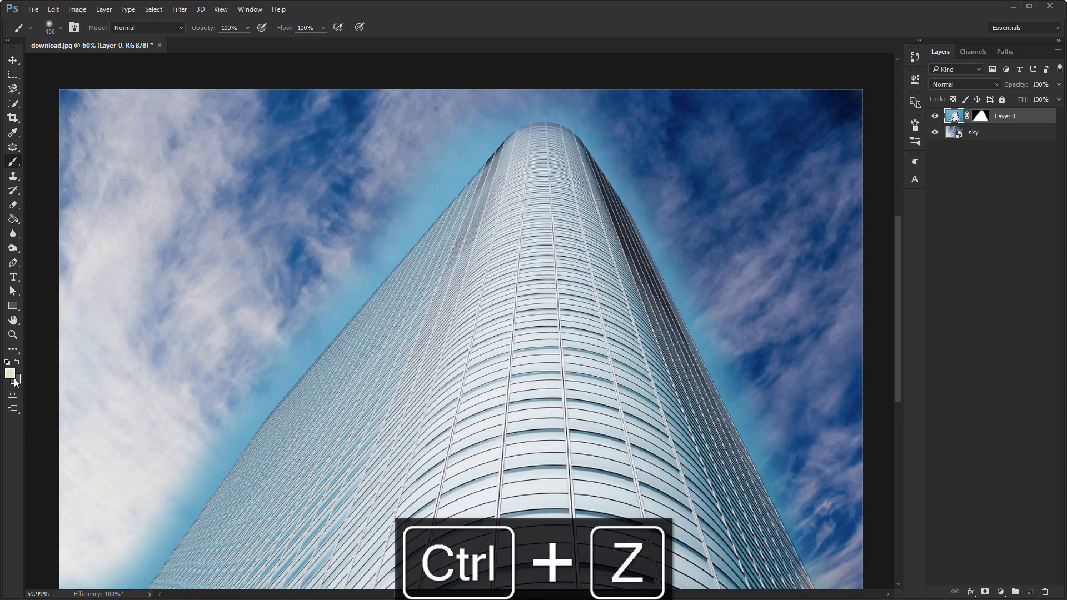
# - Target Layer 0's mask, paint black across the building with the 400 px brush, and paint the hidden band back in white
pyautogui.press('v')
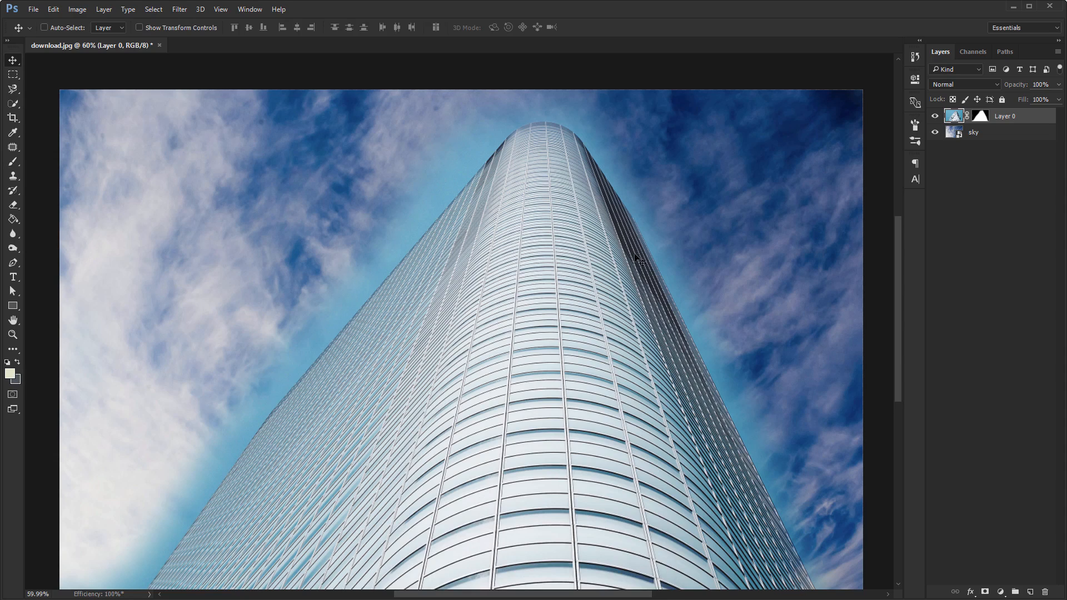
pyautogui.click(981, 116)
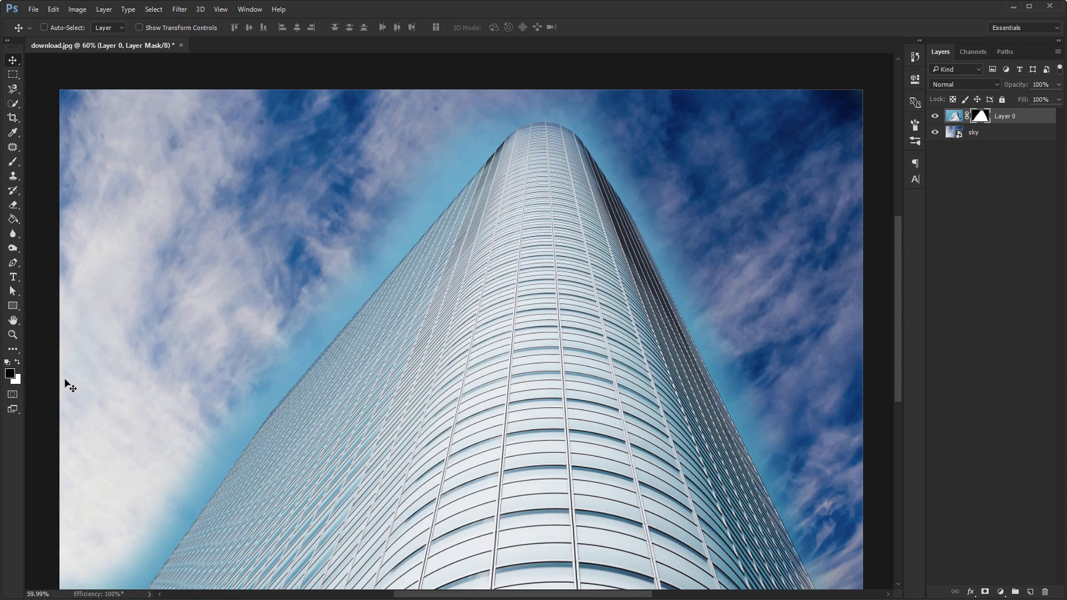
pyautogui.press('b')
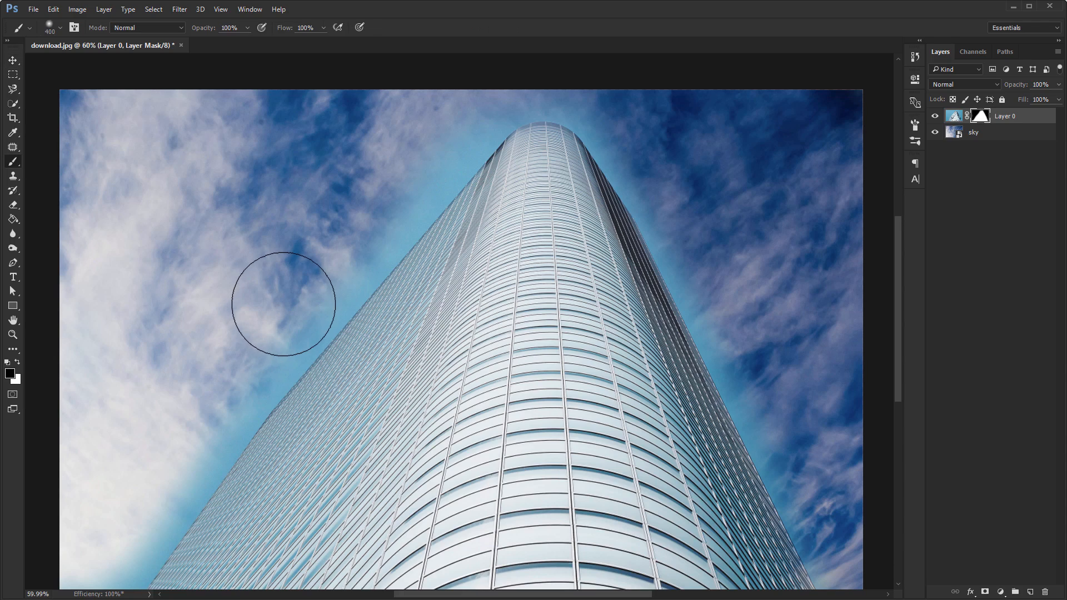
pyautogui.moveTo(422, 311); pyautogui.dragTo(605, 292)
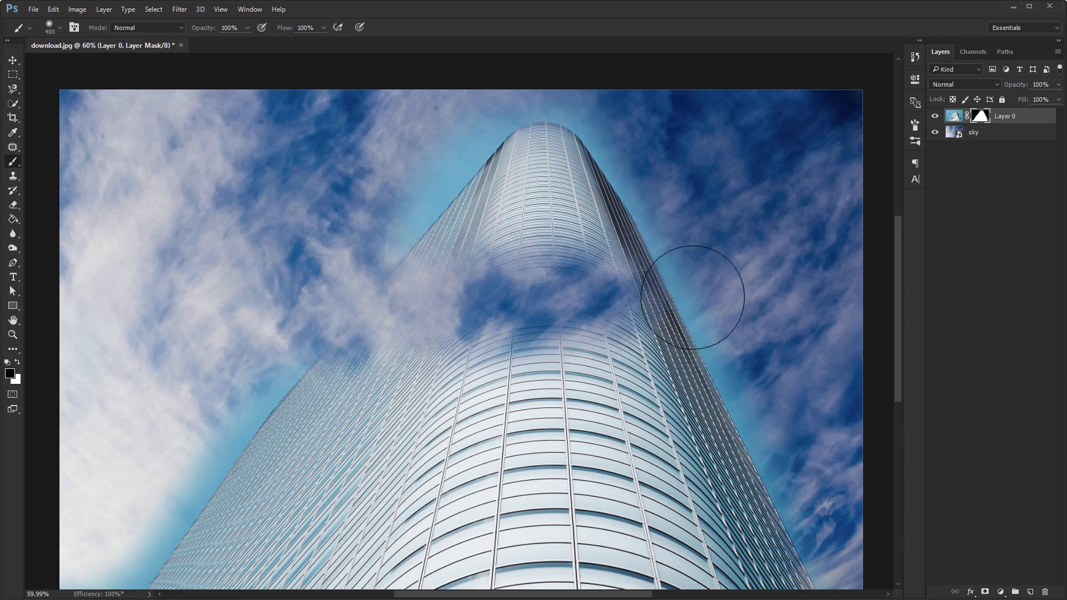
pyautogui.press('x')
pyautogui.moveTo(793, 291)
pyautogui.mouseDown()
pyautogui.moveTo(368, 300)
pyautogui.moveTo(308, 335)
pyautogui.moveTo(385, 350)
pyautogui.mouseUp()
# - Hide the building's upper left side with black on Layer 0's mask and restore it with white
pyautogui.press('x')
pyautogui.moveTo(347, 222)
pyautogui.mouseDown()
pyautogui.moveTo(270, 317)
pyautogui.moveTo(260, 350)
pyautogui.moveTo(395, 280)
pyautogui.moveTo(479, 218)
pyautogui.moveTo(293, 352)
pyautogui.mouseUp()
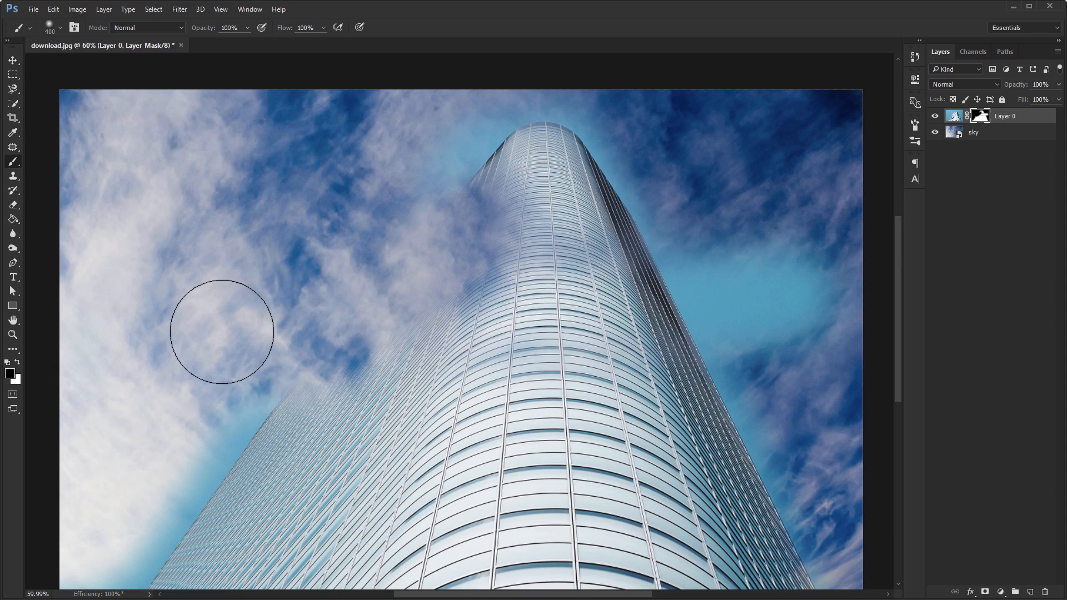
pyautogui.press('x')
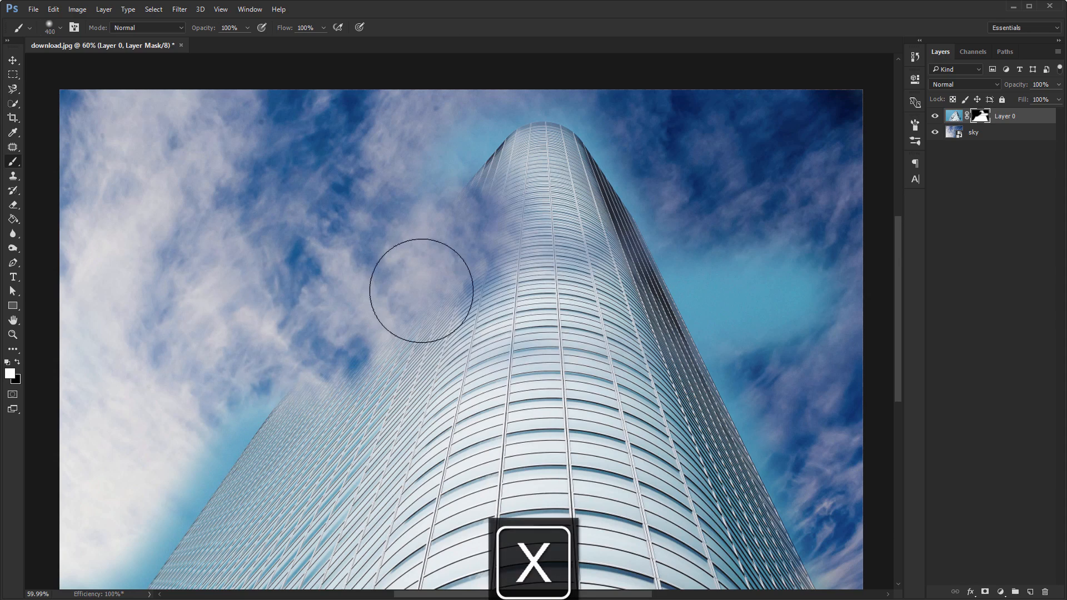
pyautogui.moveTo(421, 291)
pyautogui.mouseDown()
pyautogui.moveTo(500, 238)
pyautogui.moveTo(409, 374)
pyautogui.moveTo(352, 417)
pyautogui.moveTo(536, 191)
pyautogui.moveTo(497, 238)
pyautogui.moveTo(621, 383)
pyautogui.moveTo(626, 362)
pyautogui.moveTo(559, 345)
pyautogui.moveTo(367, 429)
pyautogui.moveTo(415, 370)
pyautogui.mouseUp()
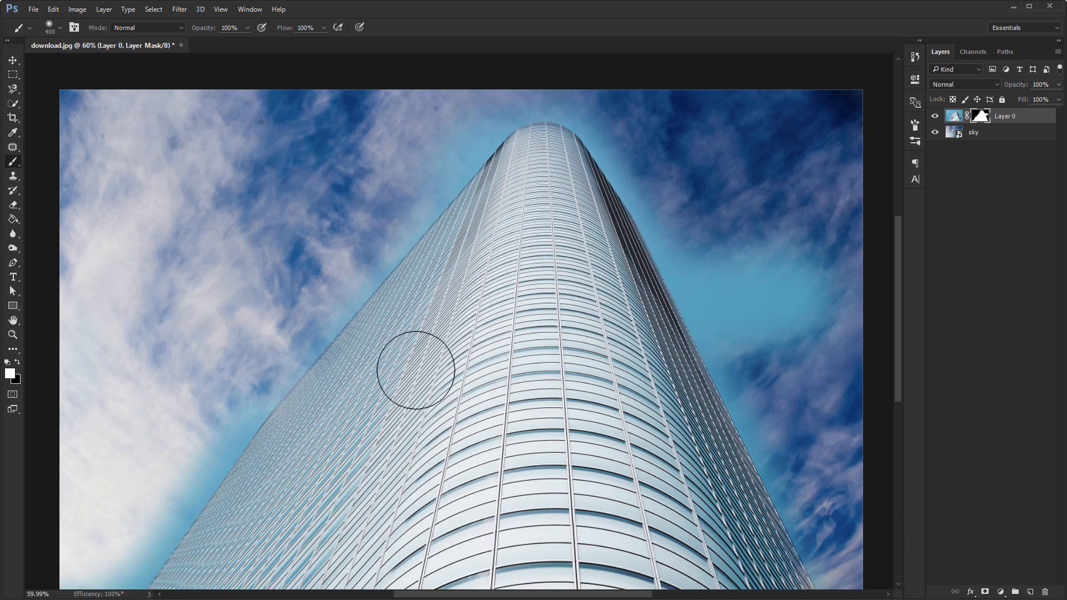
# - Reduce the brush to 80 px and paint black on the mask to hide the blue patch right of the building
pyautogui.press('[')
pyautogui.press('[')
pyautogui.press('[')
pyautogui.press('[')
pyautogui.press('[')
pyautogui.press('[')
pyautogui.press('[')
pyautogui.press('[')
pyautogui.press('[')
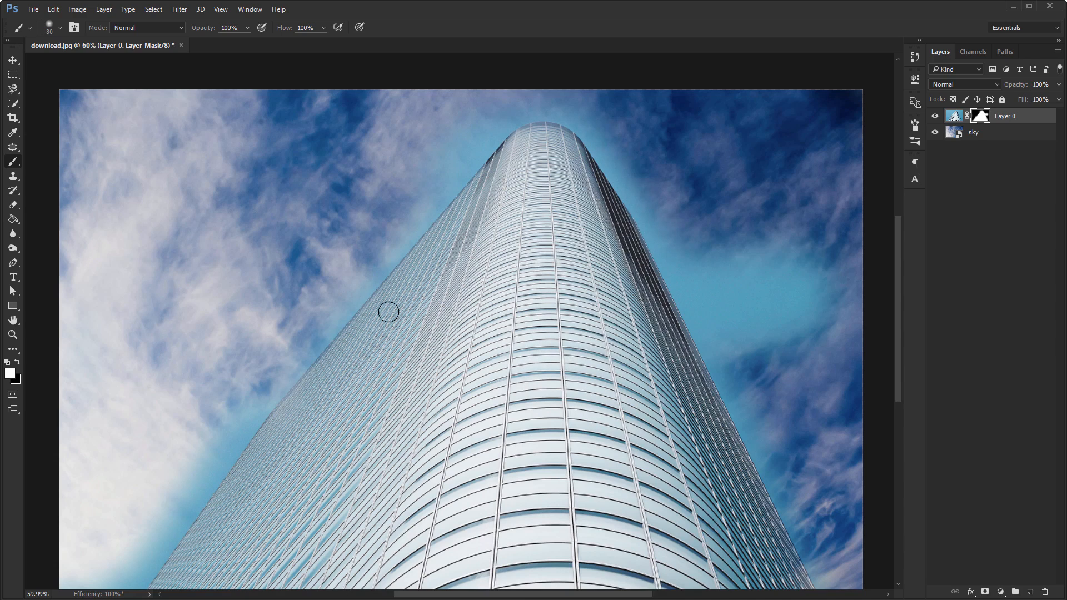
pyautogui.press('x')
pyautogui.moveTo(695, 234)
pyautogui.mouseDown()
pyautogui.moveTo(739, 355)
pyautogui.moveTo(865, 374)
pyautogui.moveTo(760, 294)
pyautogui.moveTo(805, 210)
pyautogui.moveTo(865, 374)
pyautogui.moveTo(737, 256)
pyautogui.moveTo(724, 262)
pyautogui.moveTo(719, 222)
pyautogui.moveTo(781, 357)
pyautogui.moveTo(695, 219)
pyautogui.moveTo(757, 298)
pyautogui.moveTo(745, 290)
pyautogui.moveTo(716, 318)
pyautogui.mouseUp()
# - Resize the brush to 175 px and paint black on the mask around the building's upper right edge
pyautogui.press(']')
pyautogui.press(']')
pyautogui.press(']')
pyautogui.press(']')
pyautogui.press(']')
pyautogui.press('[')
pyautogui.press('[')
pyautogui.press('[')
pyautogui.press('[')
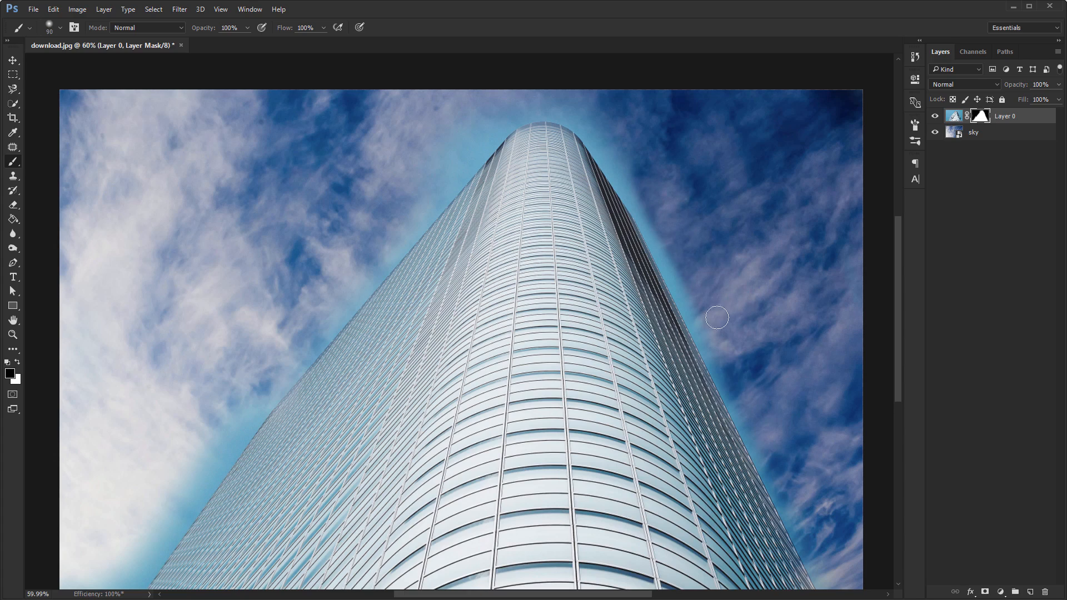
pyautogui.press(']')
pyautogui.press(']')
pyautogui.press(']')
pyautogui.press(']')
pyautogui.moveTo(588, 94); pyautogui.dragTo(659, 190)
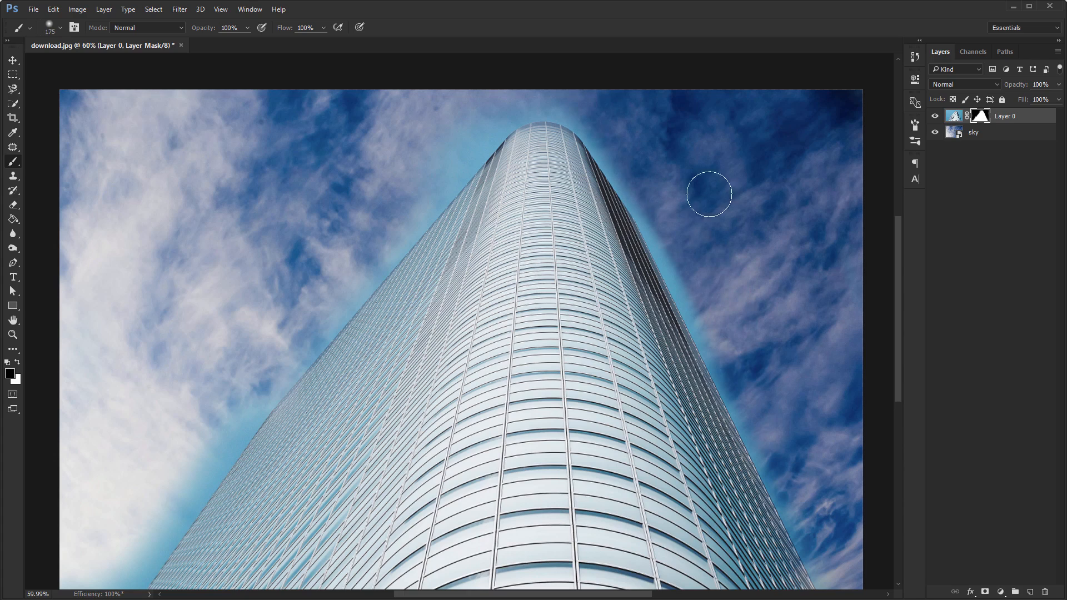
# - Compare the soft and hard round 30 px brush tips, and raise the brush hardness to 100%
pyautogui.click(921, 123)
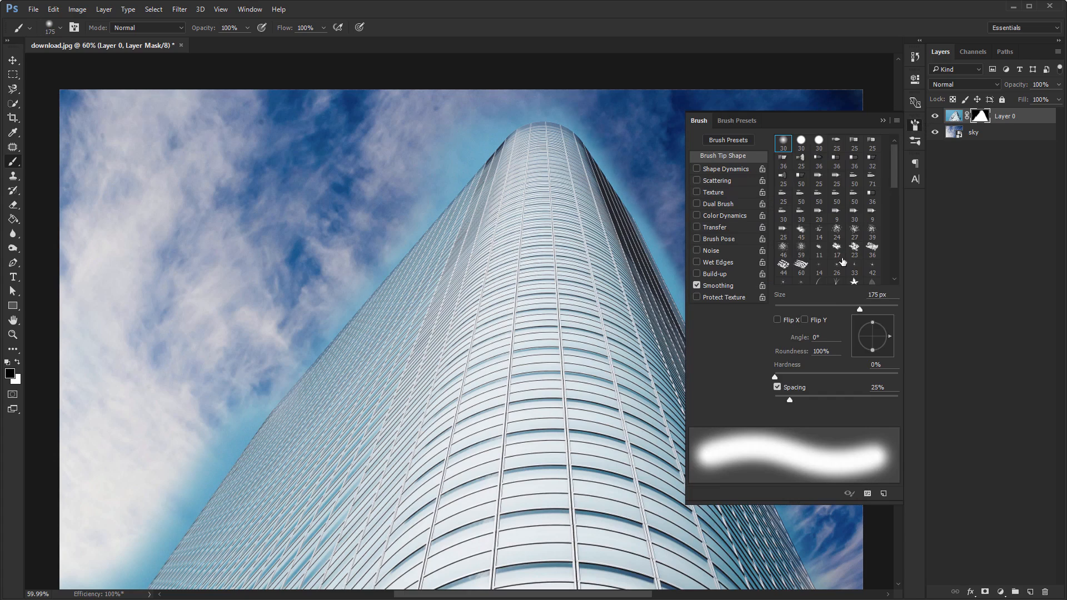
pyautogui.moveTo(846, 306)
pyautogui.mouseDown()
pyautogui.moveTo(794, 306)
pyautogui.moveTo(827, 308)
pyautogui.moveTo(806, 307)
pyautogui.mouseUp()
pyautogui.click(801, 141)
pyautogui.click(783, 143)
pyautogui.click(799, 143)
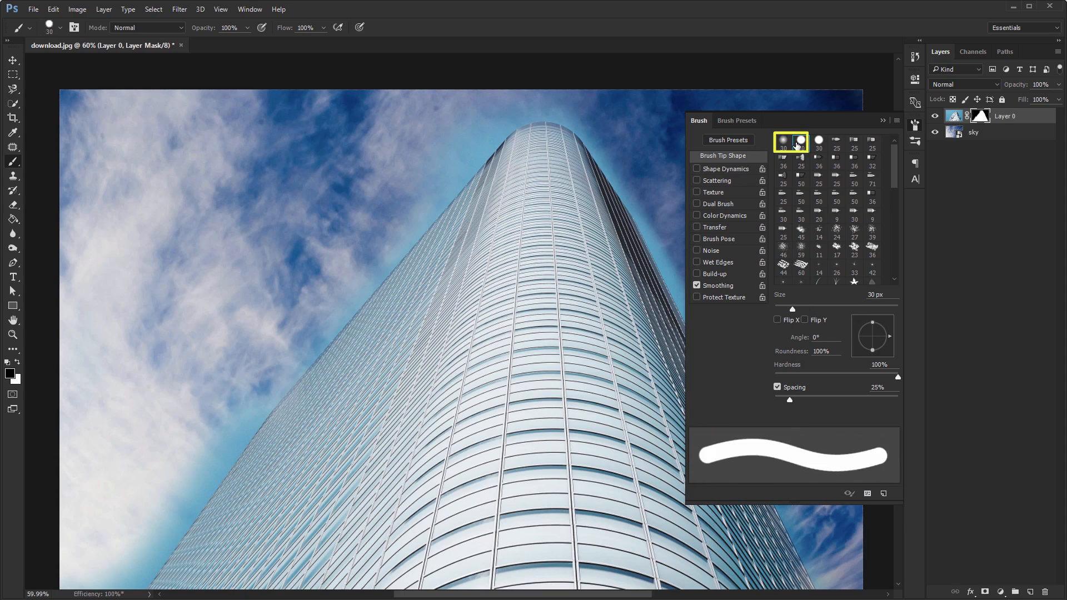
pyautogui.click(783, 143)
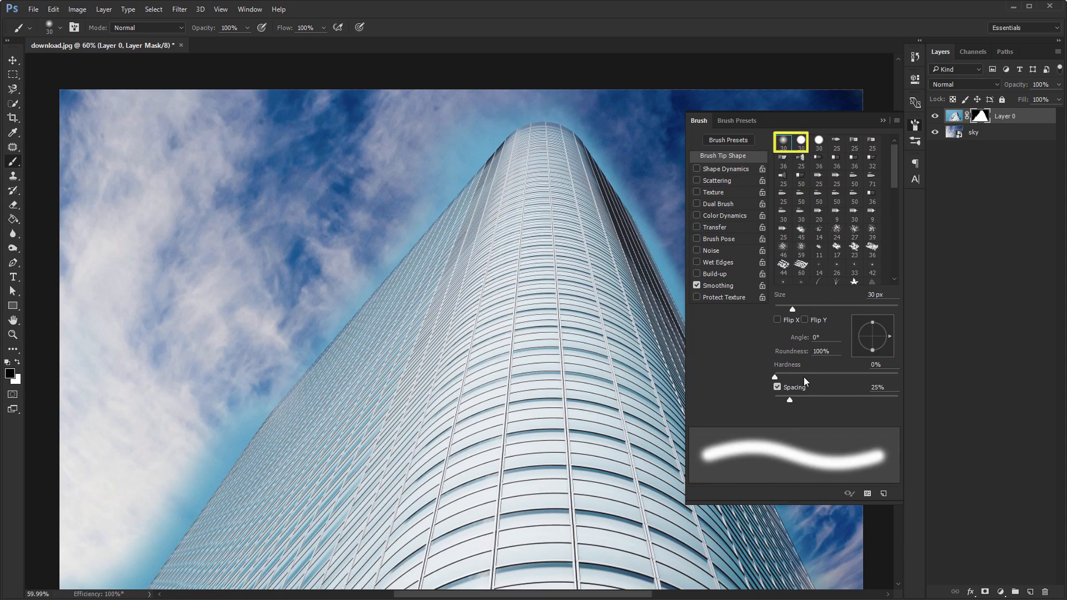
pyautogui.moveTo(804, 377)
pyautogui.mouseDown()
pyautogui.moveTo(903, 379)
pyautogui.moveTo(775, 371)
pyautogui.moveTo(909, 382)
pyautogui.mouseUp()
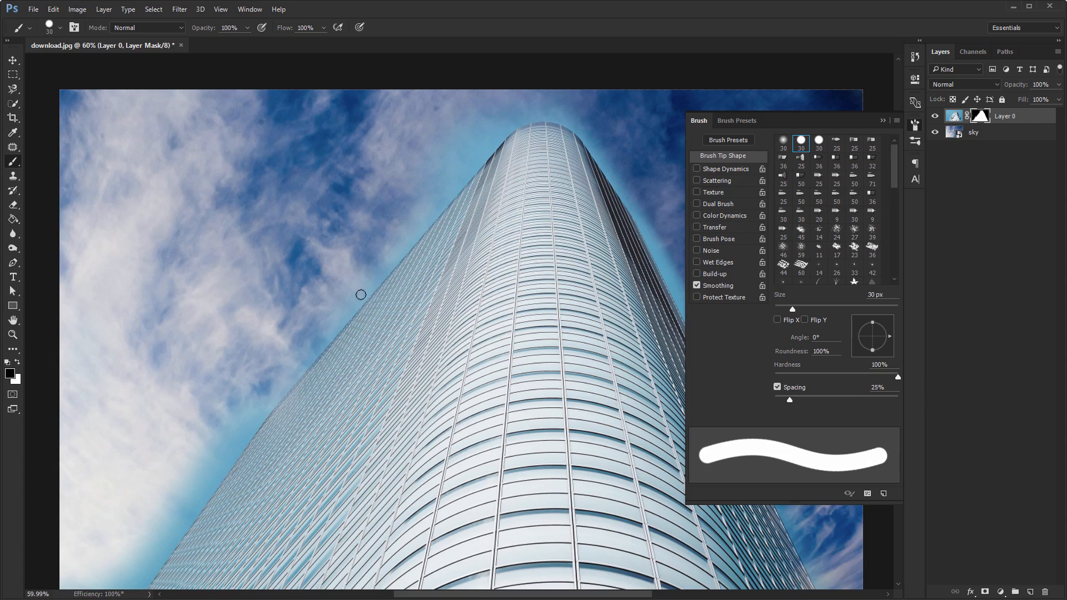
# - Set the brush to 100 px with 0% hardness and paint a soft black stroke across the building on the mask
pyautogui.press(']')
pyautogui.press(']')
pyautogui.press(']')
pyautogui.press(']')
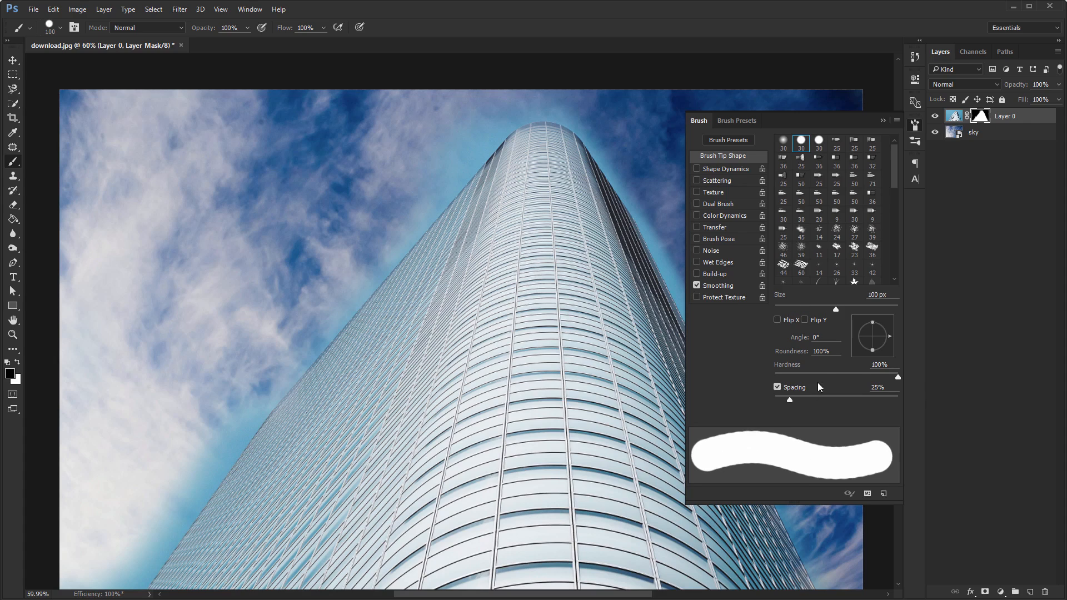
pyautogui.moveTo(816, 378); pyautogui.dragTo(764, 378)
pyautogui.moveTo(312, 277)
pyautogui.mouseDown()
pyautogui.moveTo(389, 333)
pyautogui.moveTo(606, 295)
pyautogui.moveTo(533, 334)
pyautogui.moveTo(308, 306)
pyautogui.mouseUp()
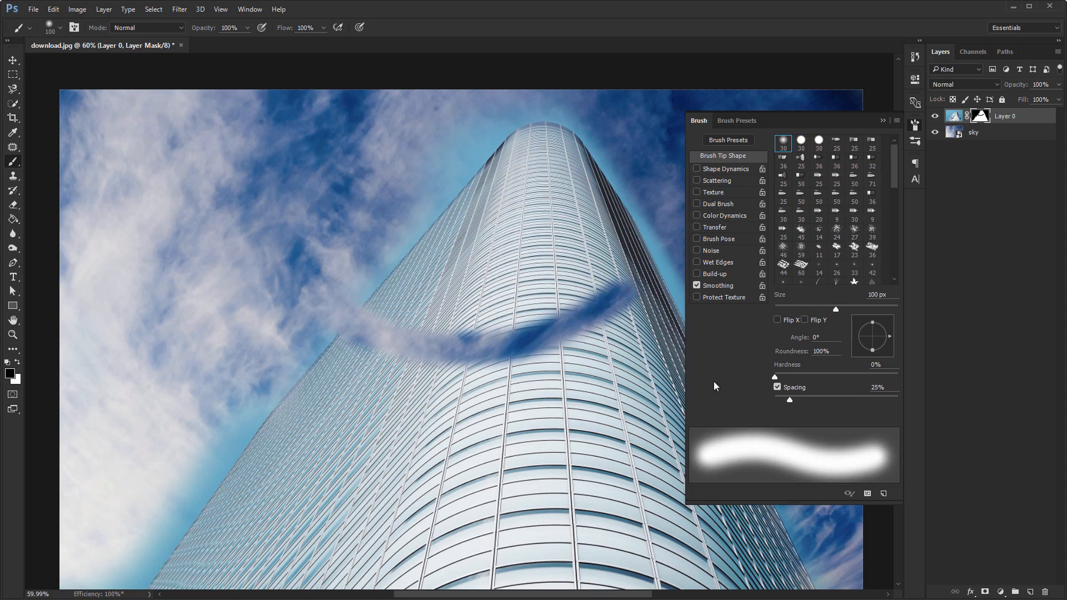
# - Set the brush hardness to 100% and paint a hard-edged black stroke across the building below the soft one
pyautogui.moveTo(783, 376); pyautogui.dragTo(901, 377)
pyautogui.moveTo(278, 383)
pyautogui.mouseDown()
pyautogui.moveTo(561, 445)
pyautogui.moveTo(694, 451)
pyautogui.mouseUp()
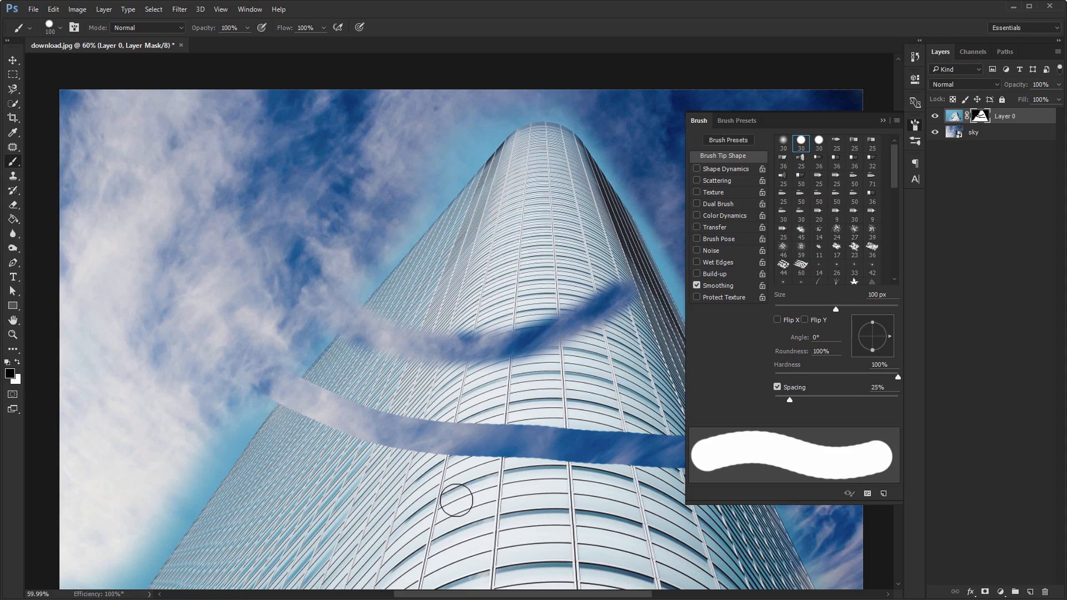
pyautogui.click(914, 126)
# - Enlarge the brush to 300 px and paint white over both strokes on the mask to restore the building
pyautogui.press('x')
pyautogui.press(']')
pyautogui.press(']')
pyautogui.press(']')
pyautogui.press(']')
pyautogui.press(']')
pyautogui.press(']')
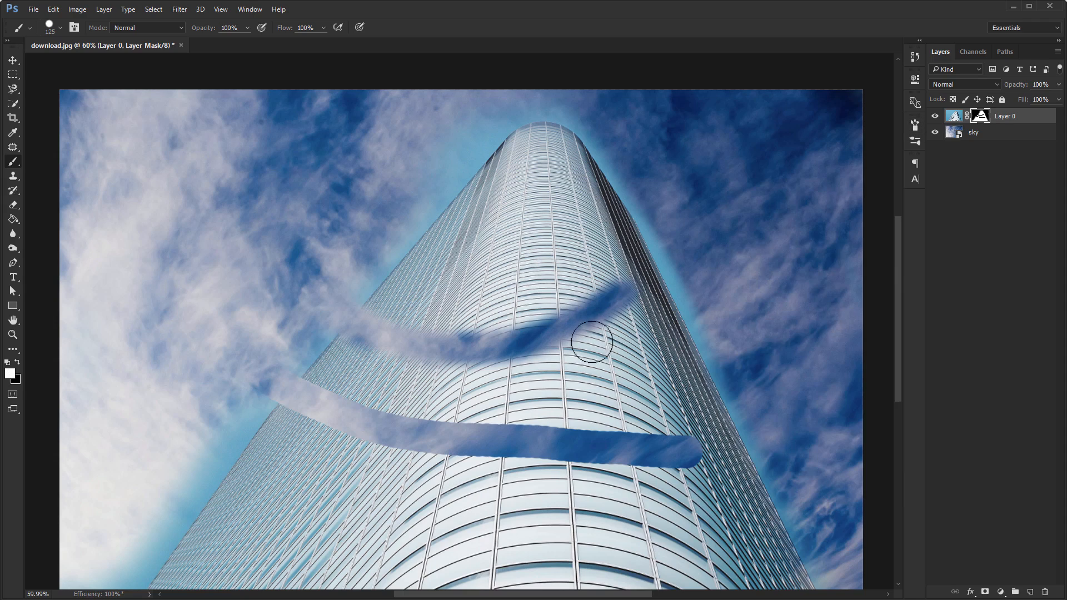
pyautogui.moveTo(591, 345)
pyautogui.mouseDown()
pyautogui.moveTo(572, 459)
pyautogui.moveTo(606, 343)
pyautogui.moveTo(615, 406)
pyautogui.moveTo(643, 445)
pyautogui.moveTo(505, 376)
pyautogui.moveTo(496, 313)
pyautogui.moveTo(372, 386)
pyautogui.moveTo(411, 357)
pyautogui.moveTo(388, 352)
pyautogui.moveTo(403, 353)
pyautogui.moveTo(374, 370)
pyautogui.moveTo(451, 306)
pyautogui.mouseUp()
# - Set the brush to 304 px, 38% hardness and 44% opacity, and switch the foreground to black
pyautogui.click(913, 128)
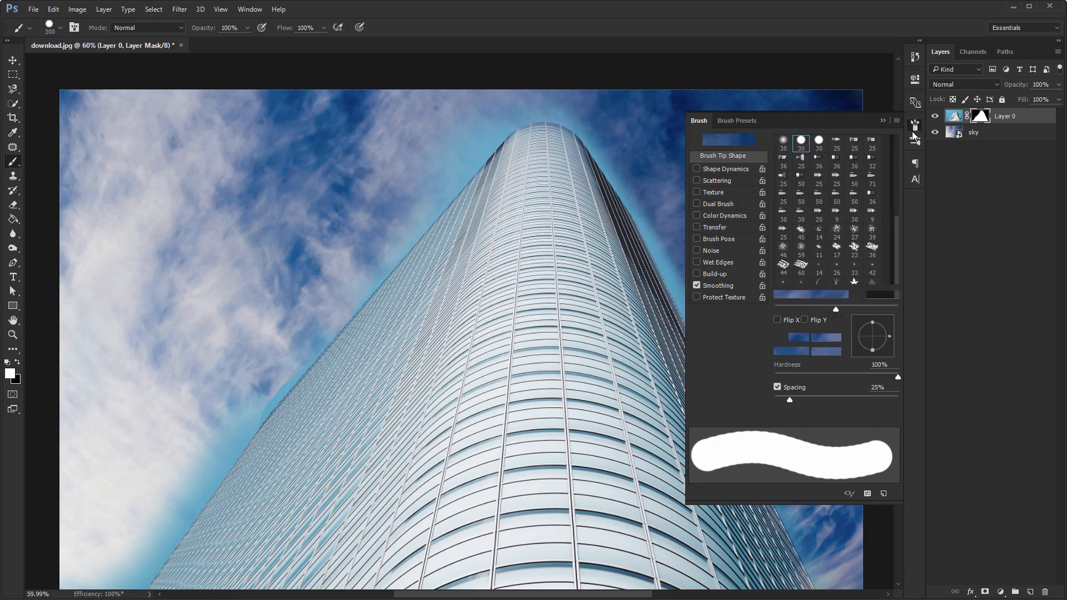
pyautogui.click(825, 374)
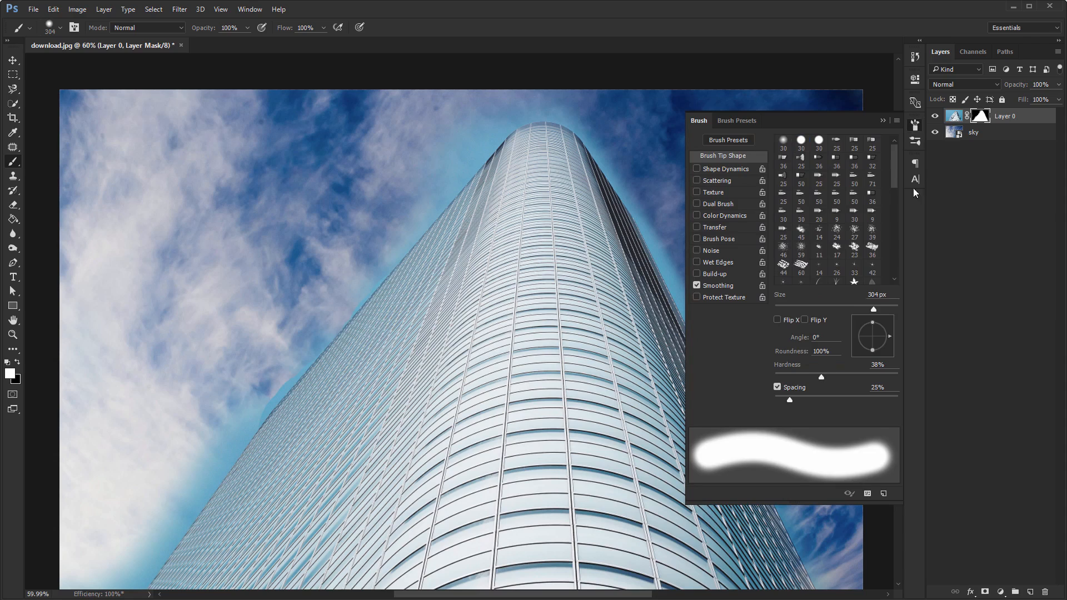
pyautogui.click(914, 125)
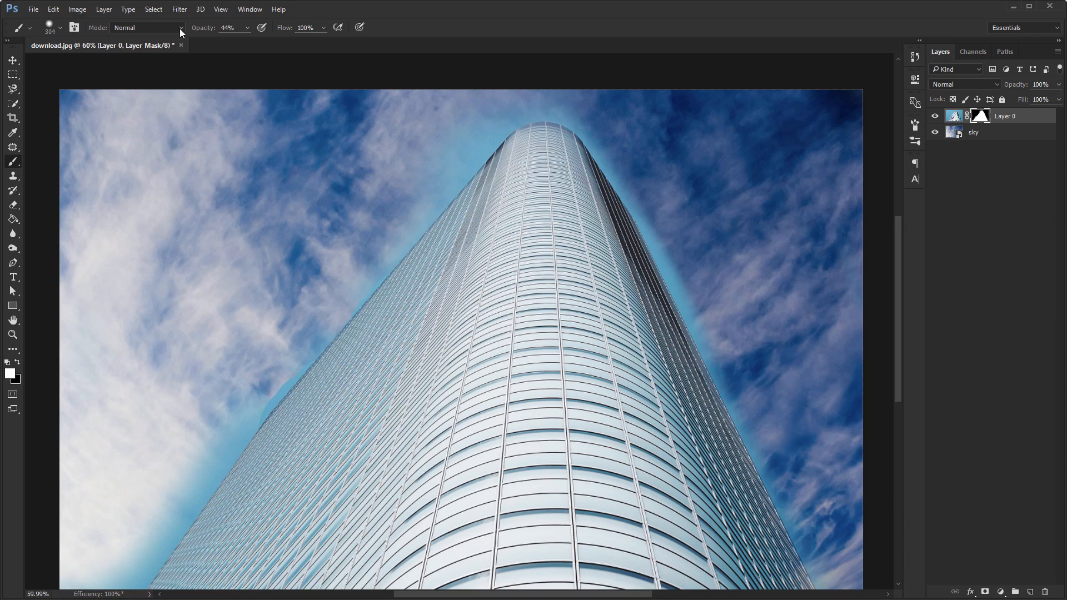
pyautogui.press('x')
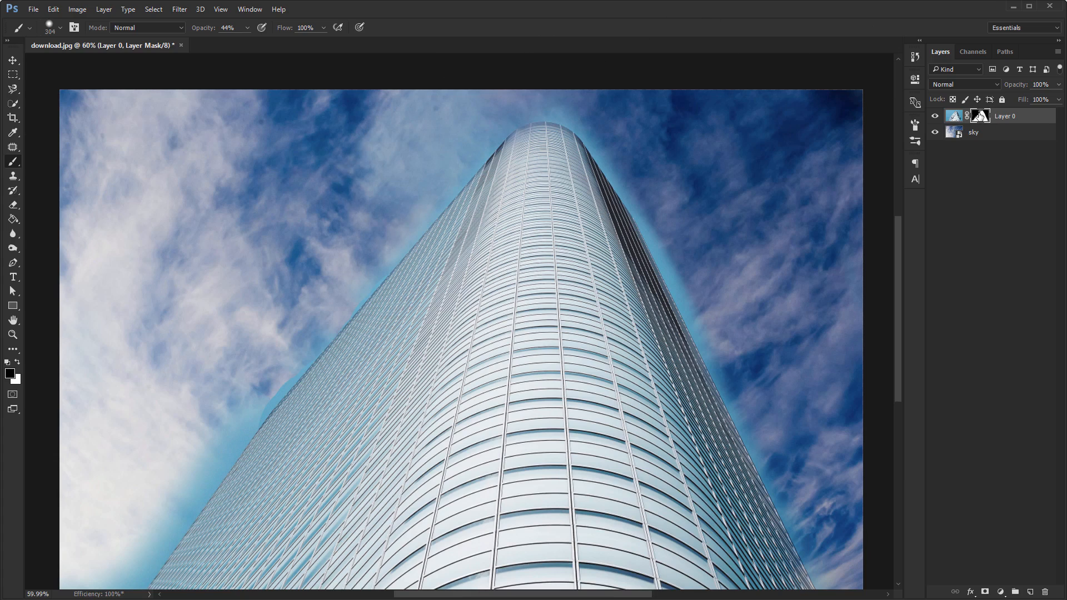
# - Disable Layer 0's mask to compare the original background, and enable it again
pyautogui.rightClick(980, 116)
pyautogui.click(978, 122)
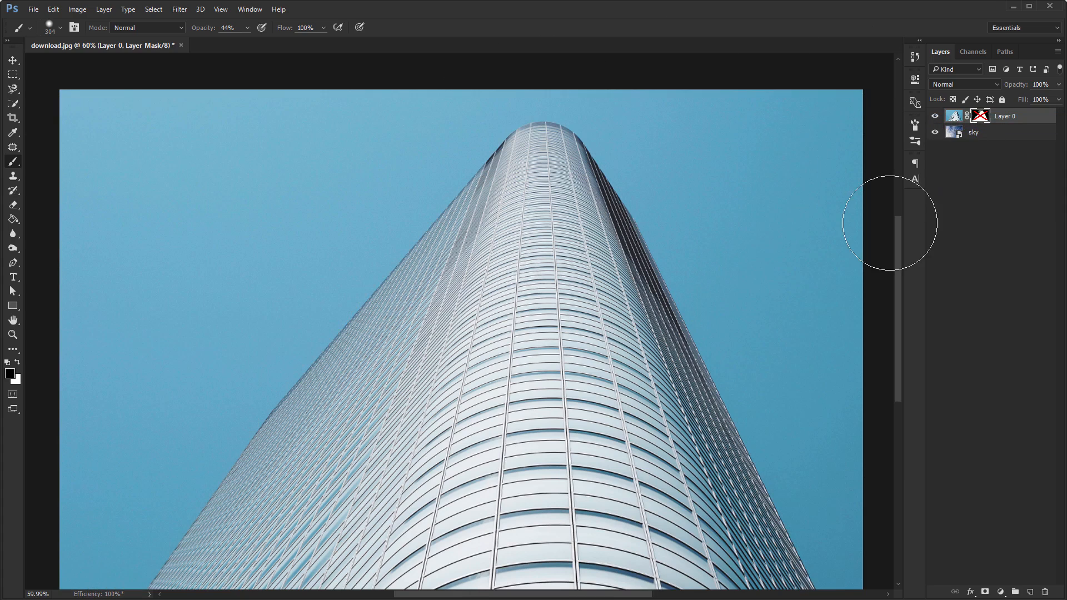
pyautogui.rightClick(980, 116)
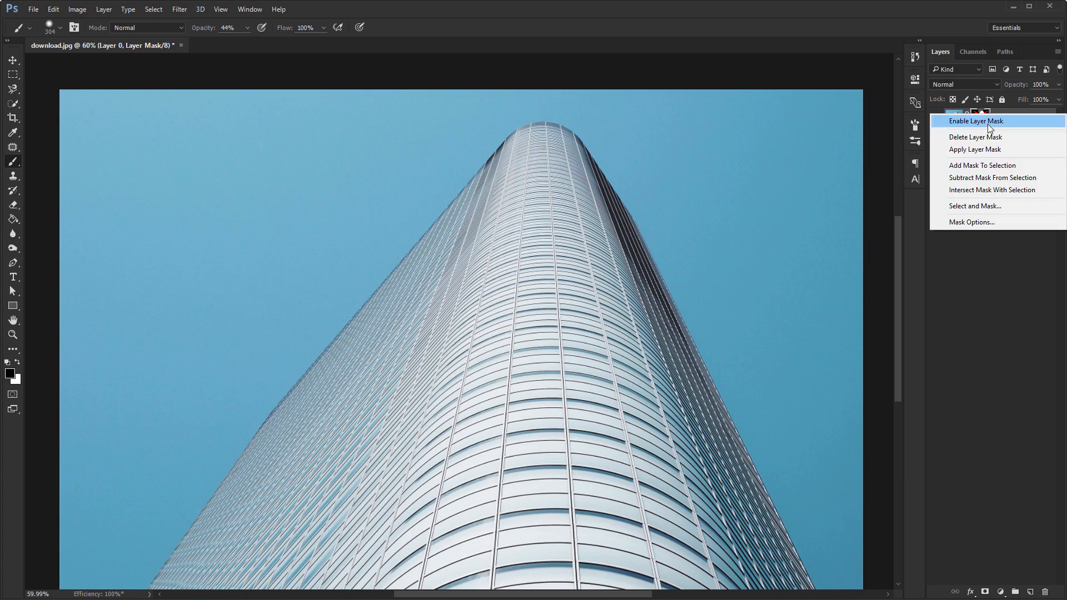
pyautogui.click(988, 123)
# - Apply the layer mask permanently to Layer 0 and undo it
pyautogui.rightClick(983, 116)
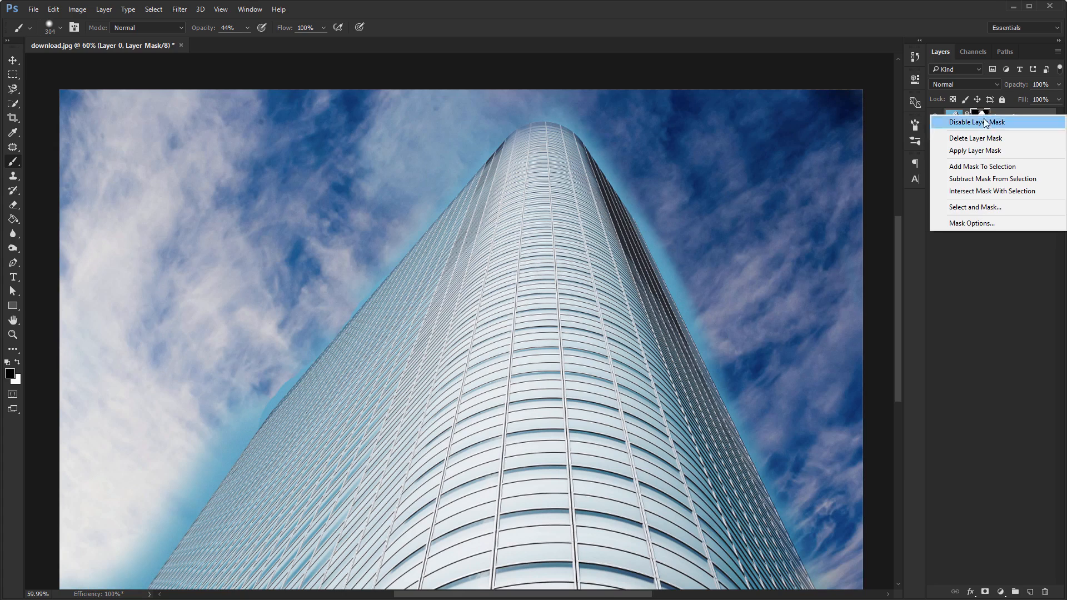
pyautogui.click(992, 150)
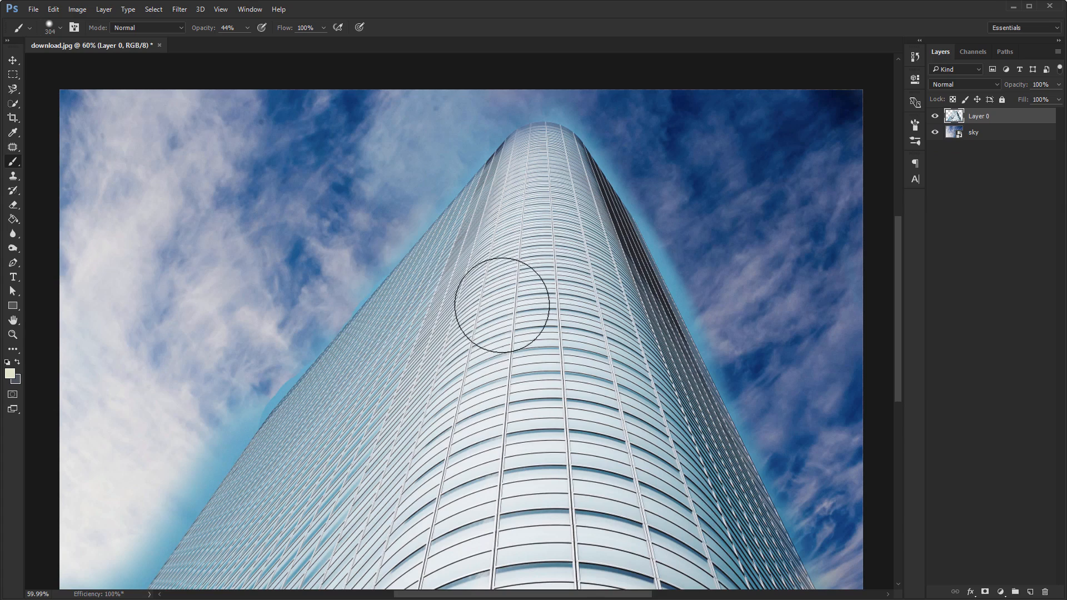
pyautogui.hotkey('ctrl', 'z')
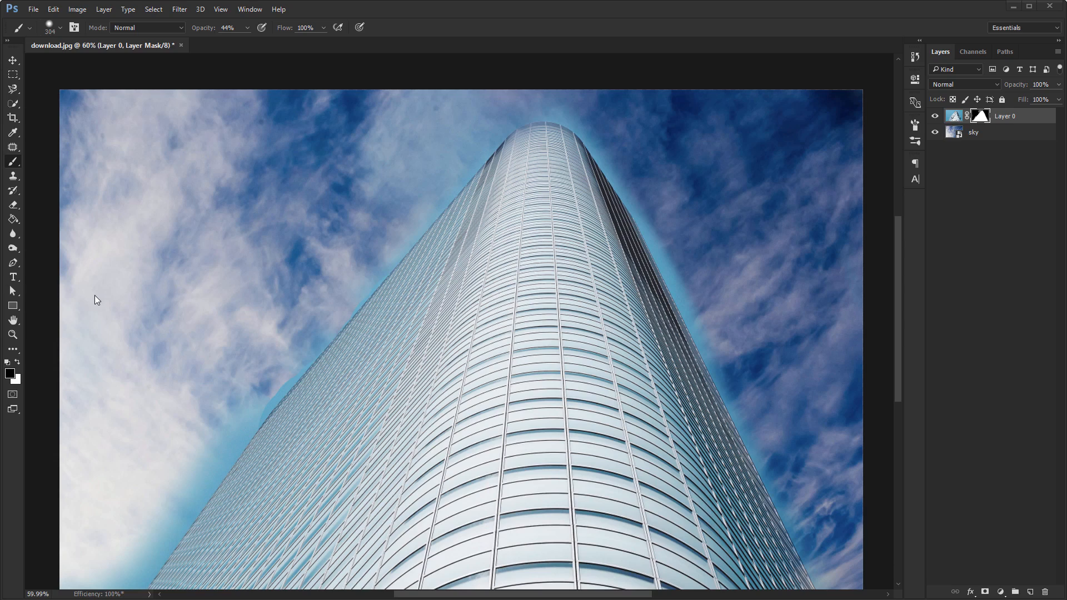
# - Delete the layer mask from Layer 0
pyautogui.press('v')
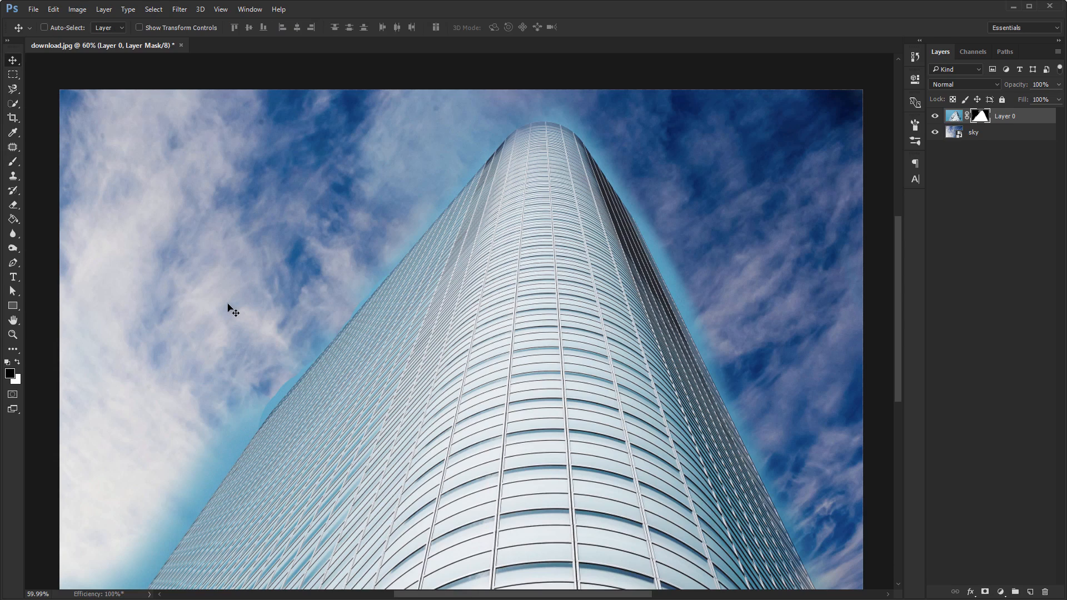
pyautogui.rightClick(980, 115)
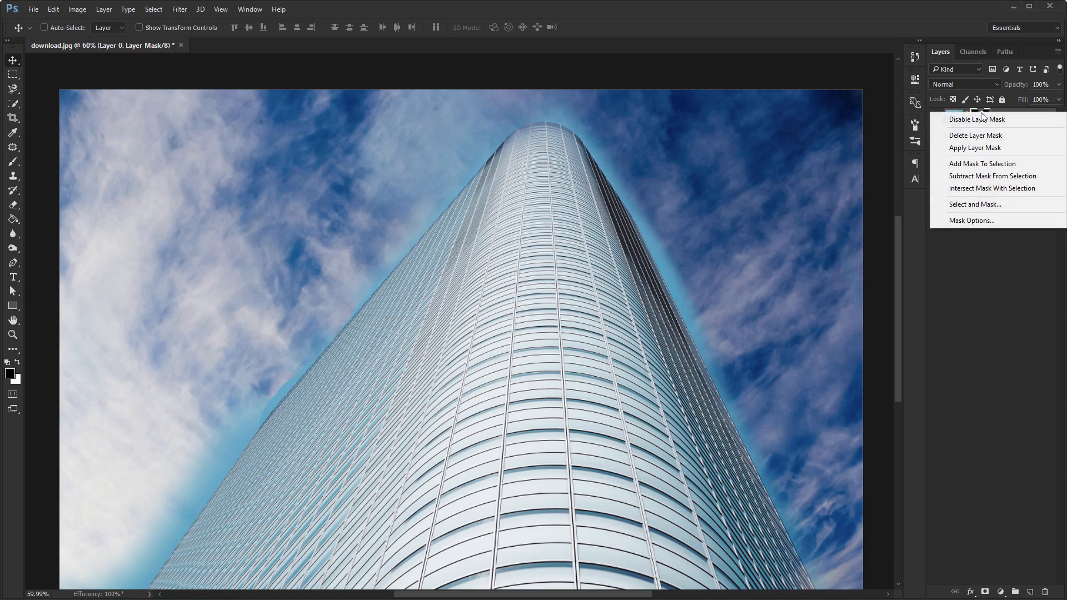
pyautogui.click(999, 134)
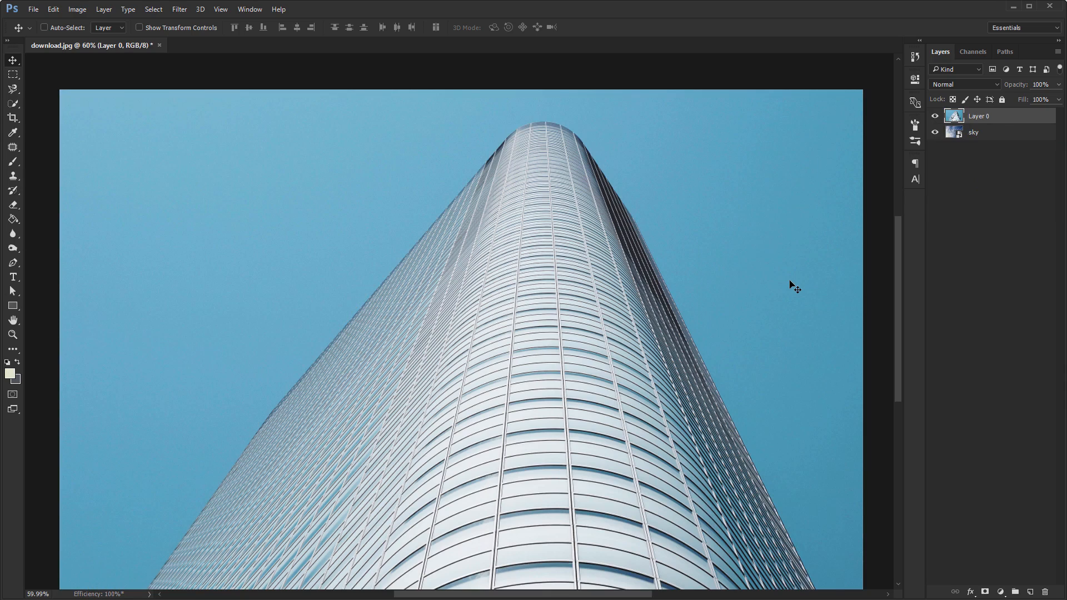
# - Add a Hue/Saturation adjustment layer above Layer 0, colorized with hue 258 and saturation 49
pyautogui.click(1001, 592)
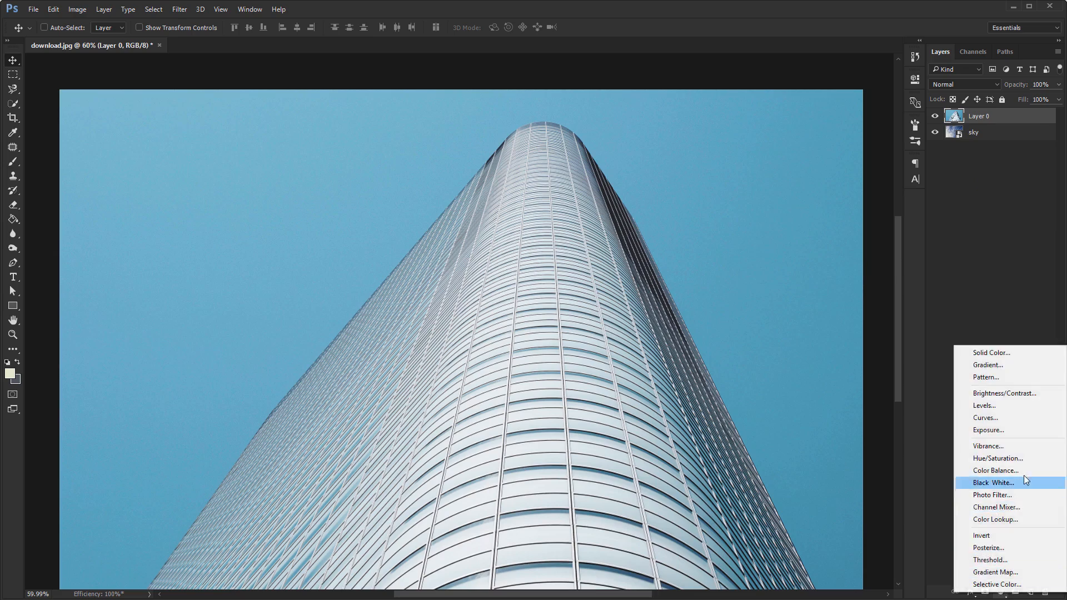
pyautogui.click(1023, 477)
pyautogui.click(819, 205)
pyautogui.click(817, 169)
pyautogui.moveTo(817, 149); pyautogui.dragTo(845, 149)
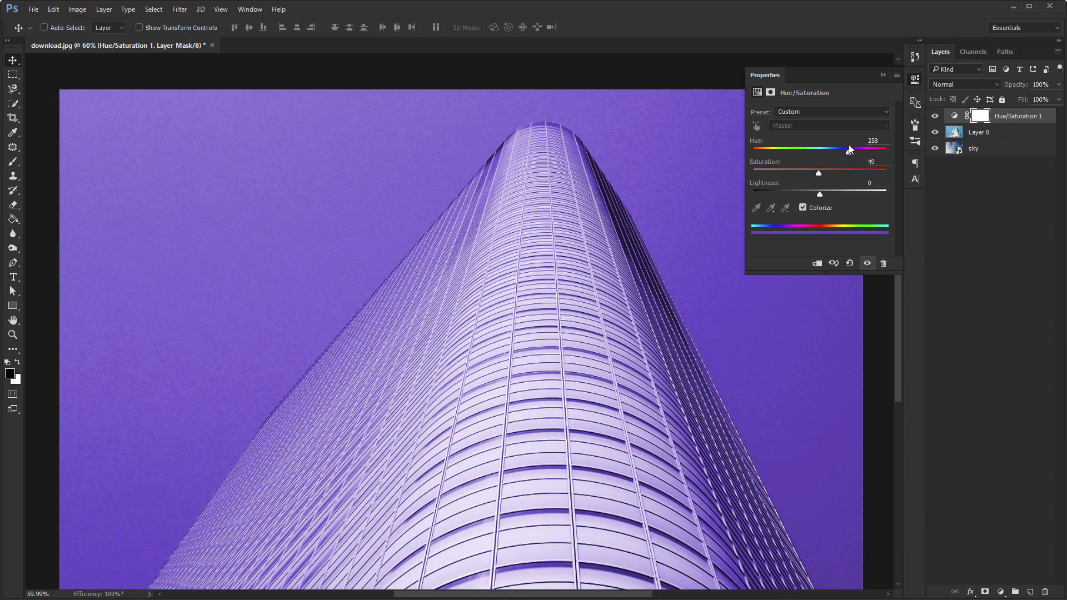
pyautogui.click(916, 78)
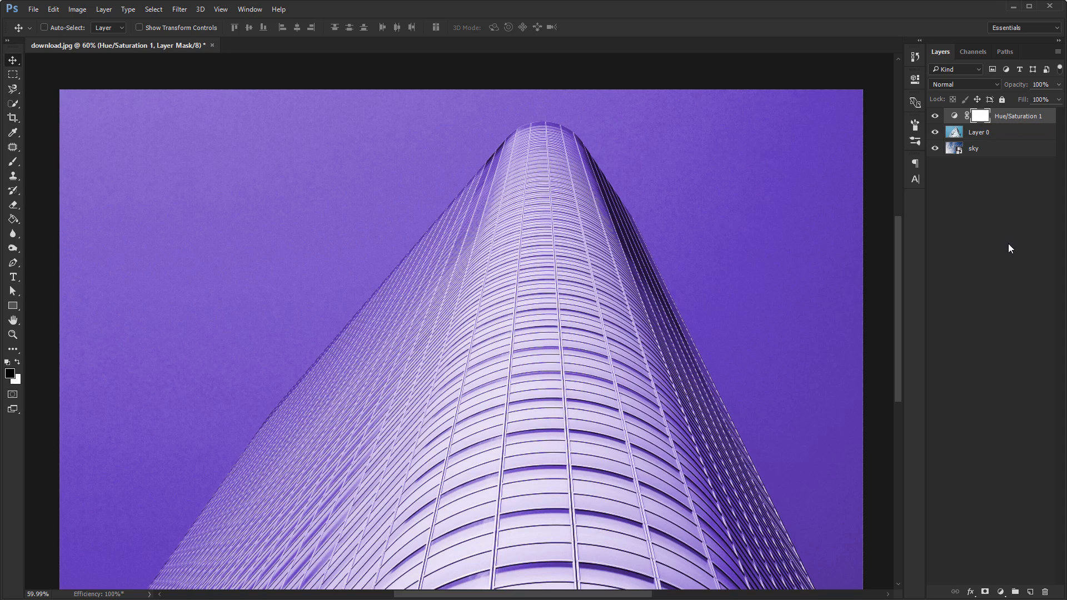
# - Paint black at 44% opacity over the building on the Hue/Saturation mask to reduce its purple tint
pyautogui.press('b')
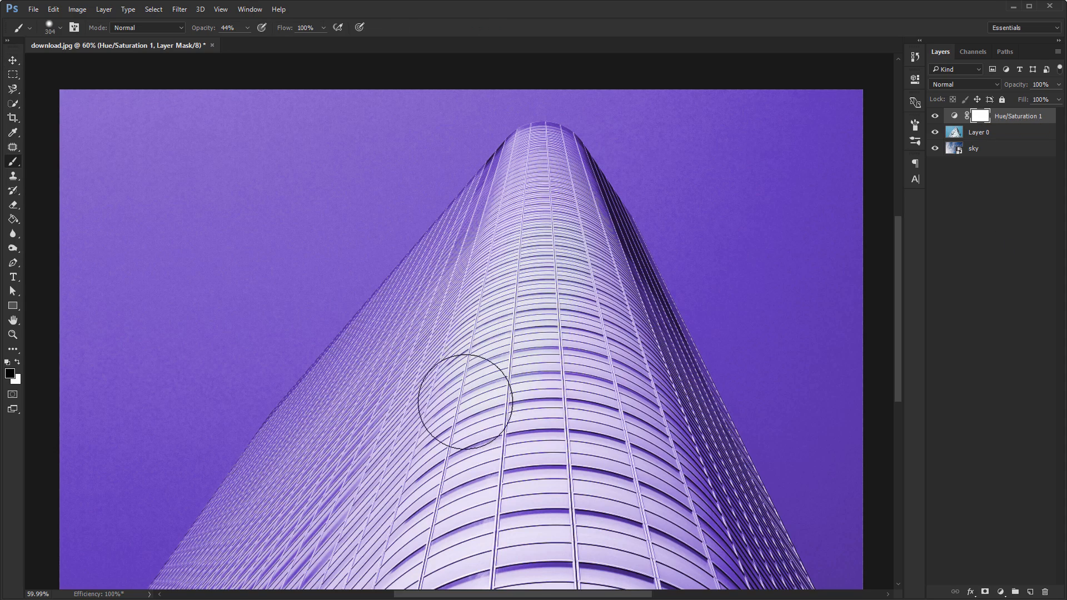
pyautogui.moveTo(413, 470)
pyautogui.mouseDown()
pyautogui.moveTo(434, 398)
pyautogui.moveTo(292, 538)
pyautogui.moveTo(300, 549)
pyautogui.moveTo(469, 345)
pyautogui.moveTo(378, 411)
pyautogui.moveTo(261, 541)
pyautogui.moveTo(400, 376)
pyautogui.moveTo(449, 298)
pyautogui.moveTo(284, 515)
pyautogui.moveTo(340, 461)
pyautogui.moveTo(262, 516)
pyautogui.moveTo(253, 548)
pyautogui.moveTo(269, 526)
pyautogui.moveTo(197, 588)
pyautogui.moveTo(258, 557)
pyautogui.moveTo(248, 560)
pyautogui.moveTo(360, 469)
pyautogui.moveTo(388, 463)
pyautogui.moveTo(473, 351)
pyautogui.moveTo(427, 300)
pyautogui.moveTo(582, 350)
pyautogui.moveTo(642, 514)
pyautogui.moveTo(667, 506)
pyautogui.moveTo(581, 294)
pyautogui.moveTo(681, 598)
pyautogui.moveTo(559, 264)
pyautogui.moveTo(494, 575)
pyautogui.moveTo(453, 599)
pyautogui.moveTo(268, 546)
pyautogui.moveTo(382, 599)
pyautogui.moveTo(687, 599)
pyautogui.moveTo(670, 422)
pyautogui.moveTo(738, 581)
pyautogui.moveTo(559, 175)
pyautogui.moveTo(651, 445)
pyautogui.moveTo(740, 593)
pyautogui.moveTo(625, 373)
pyautogui.moveTo(558, 213)
pyautogui.moveTo(628, 362)
pyautogui.moveTo(568, 338)
pyautogui.moveTo(533, 215)
pyautogui.moveTo(499, 235)
pyautogui.moveTo(401, 375)
pyautogui.moveTo(259, 500)
pyautogui.moveTo(445, 301)
pyautogui.moveTo(326, 456)
pyautogui.moveTo(399, 354)
pyautogui.moveTo(356, 416)
pyautogui.moveTo(435, 332)
pyautogui.moveTo(542, 466)
pyautogui.mouseUp()
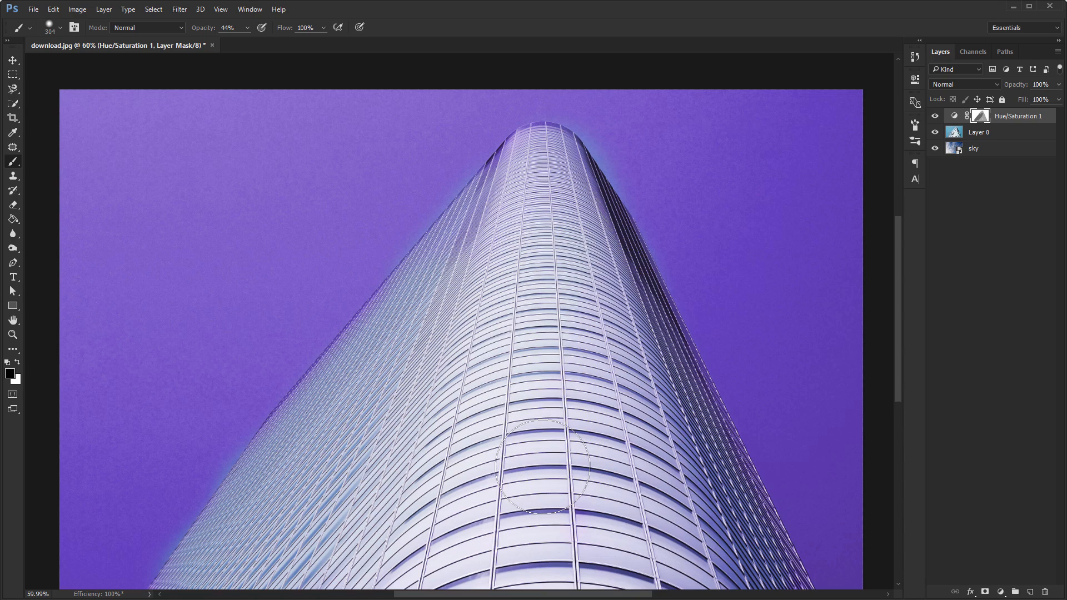
# - Undo the brush strokes on the Hue/Saturation mask and delete the adjustment layer
pyautogui.hotkey('ctrl', 'z')
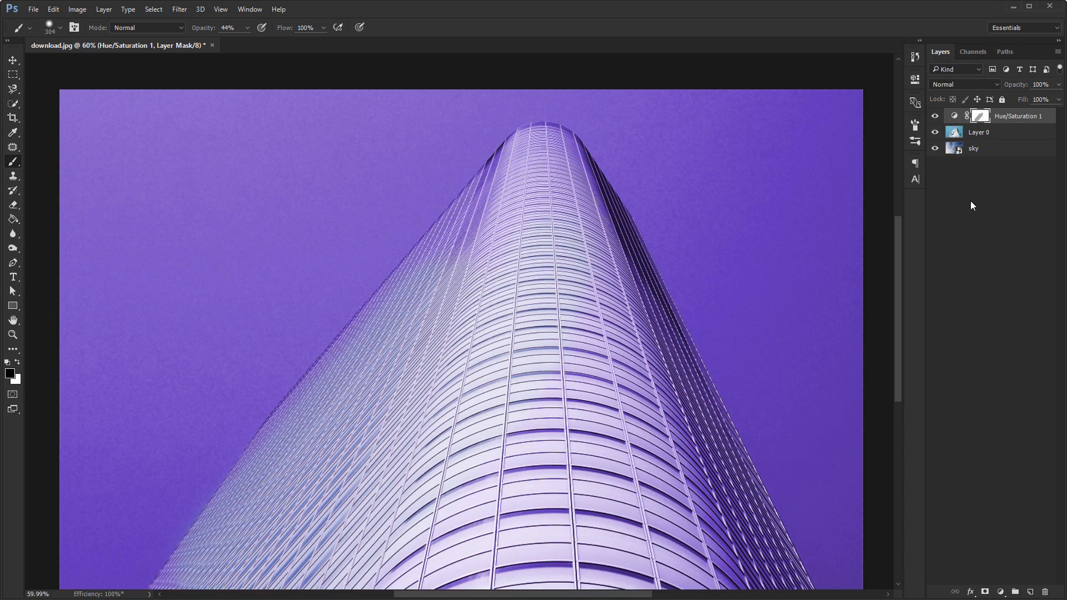
pyautogui.hotkey('ctrl', 'alt', 'z')
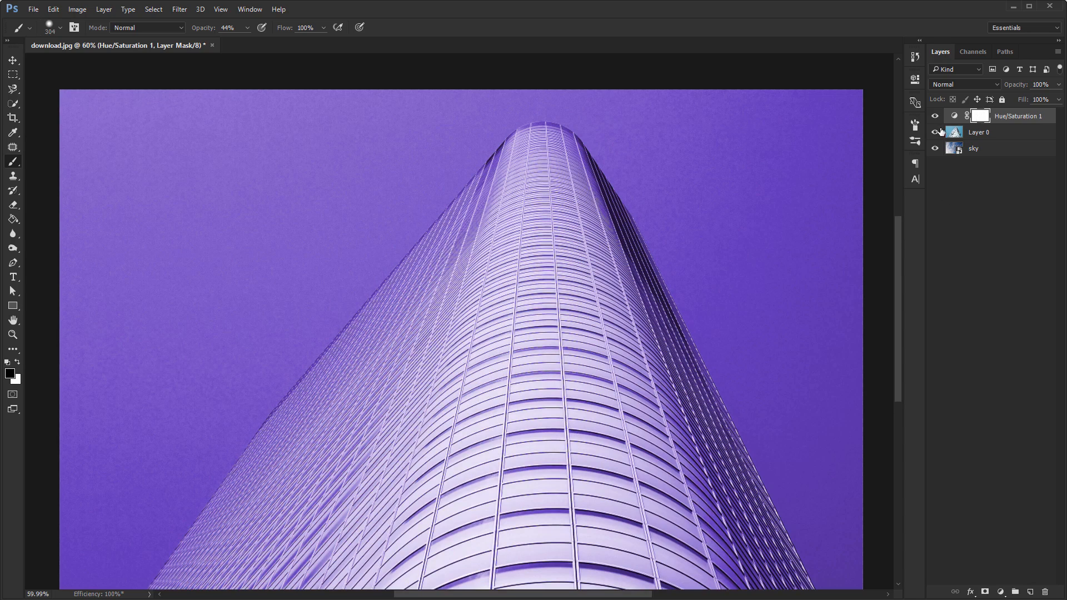
pyautogui.press('Delete')
# - Select the sky around the building on Layer 0 with Quick Selection and add a Hue/Saturation adjustment layer masked to it
pyautogui.press('w')
pyautogui.moveTo(789, 326)
pyautogui.mouseDown()
pyautogui.moveTo(730, 174)
pyautogui.moveTo(651, 103)
pyautogui.moveTo(517, 83)
pyautogui.moveTo(358, 118)
pyautogui.moveTo(221, 240)
pyautogui.moveTo(127, 388)
pyautogui.mouseUp()
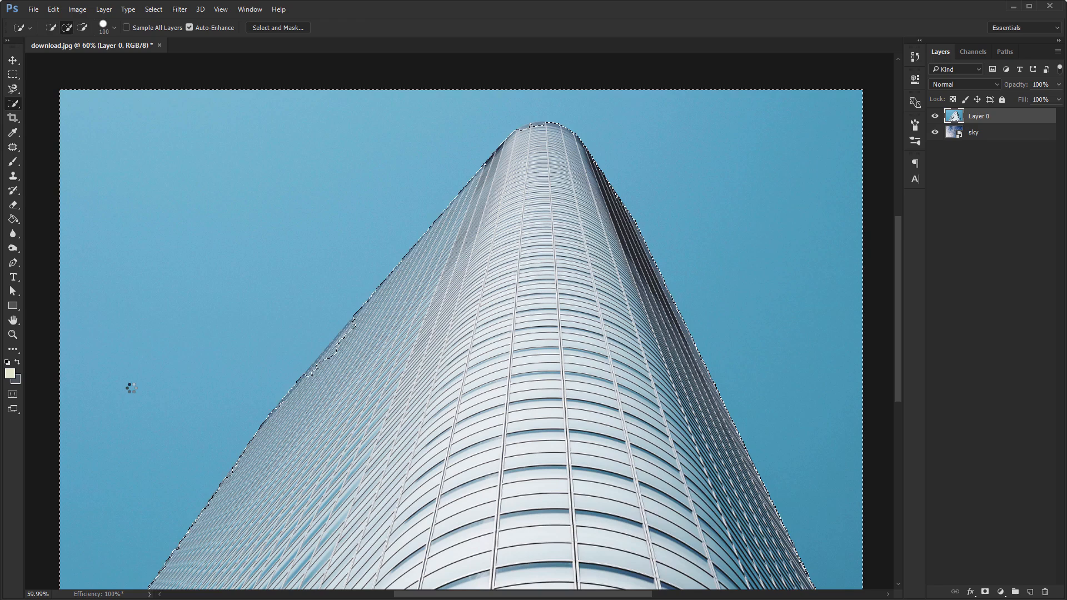
pyautogui.click(1000, 592)
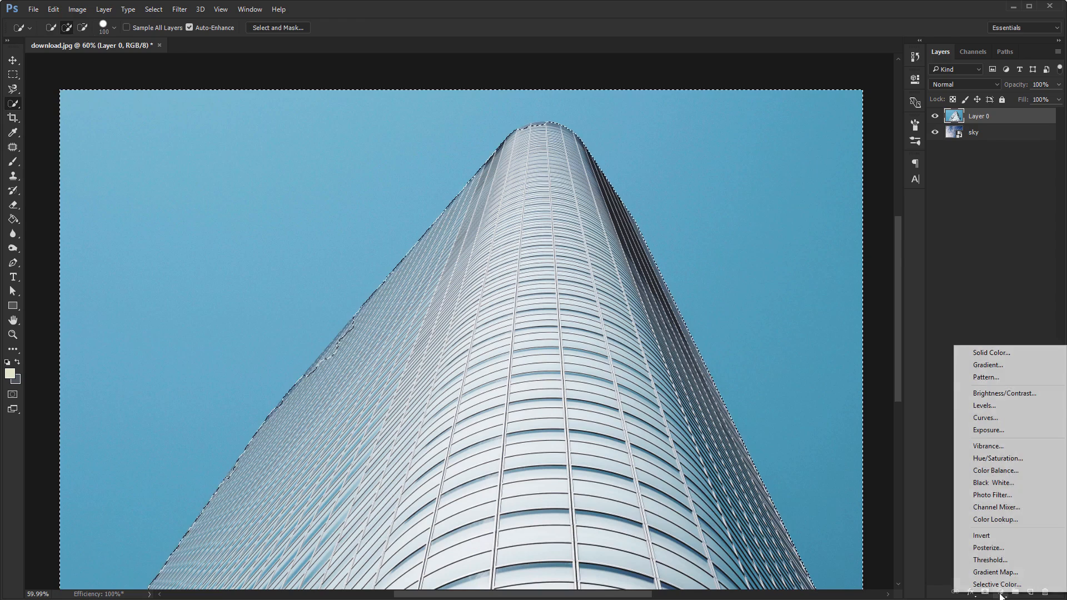
pyautogui.click(1018, 459)
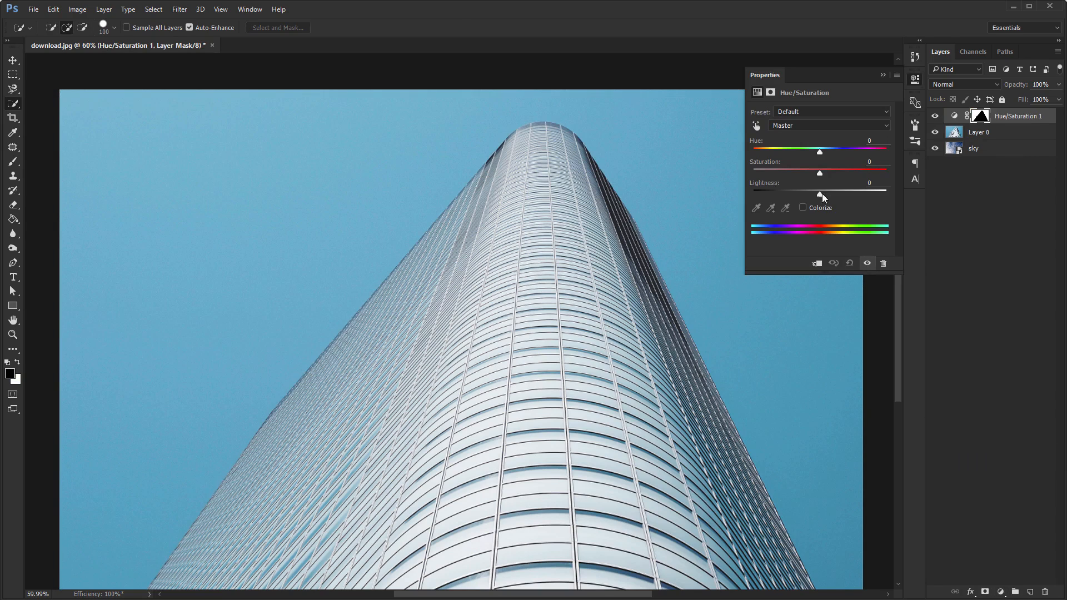
# - Colorize the sky's Hue/Saturation adjustment with hue 243 and saturation 59
pyautogui.click(821, 208)
pyautogui.click(832, 173)
pyautogui.moveTo(832, 147); pyautogui.dragTo(831, 149)
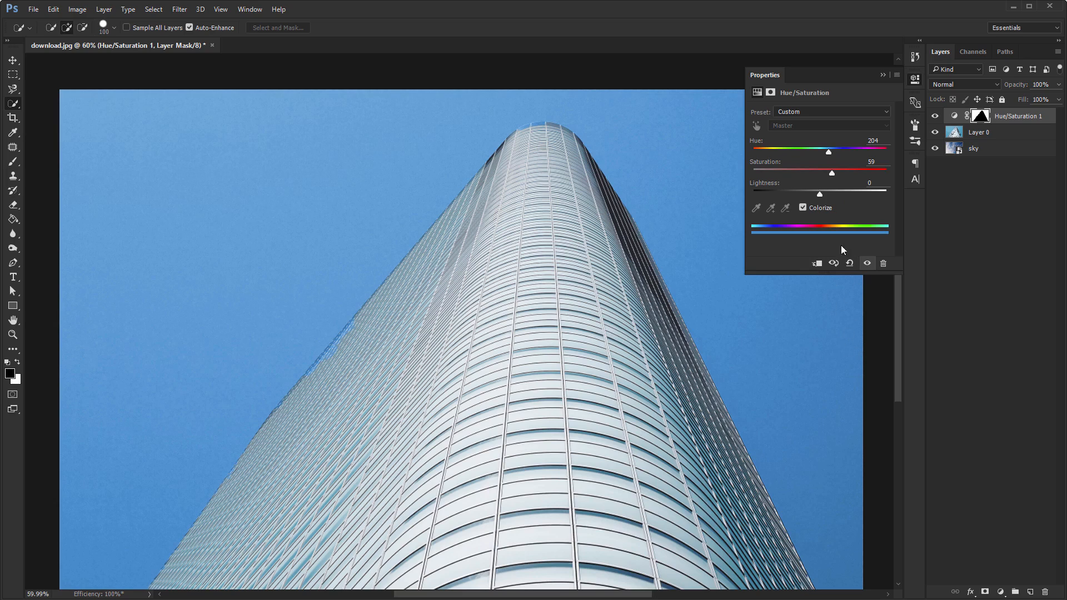
pyautogui.moveTo(840, 150); pyautogui.dragTo(843, 151)
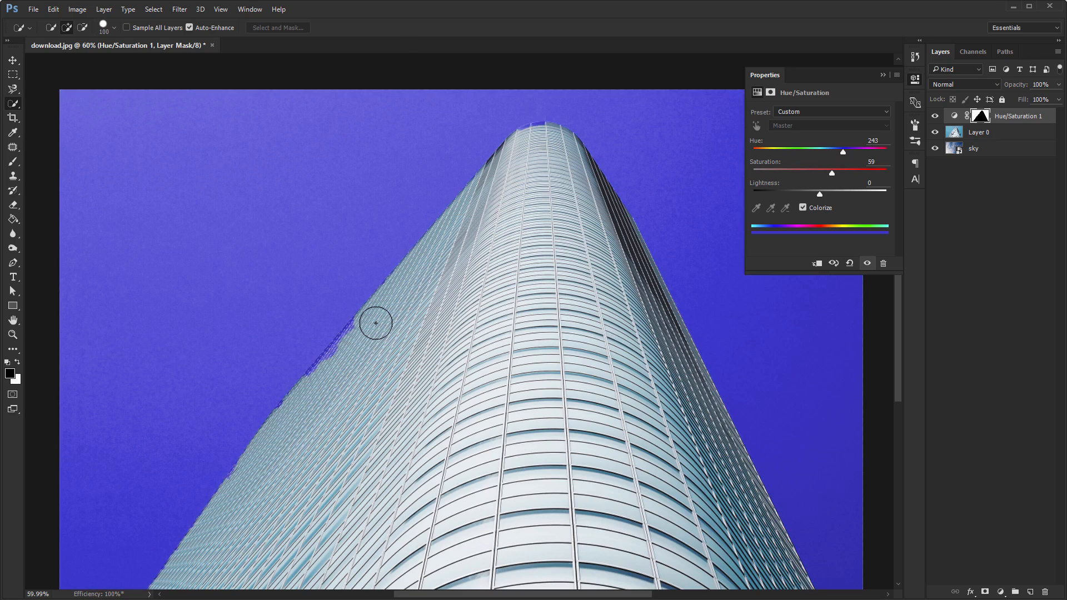
# - Paint black at 44% opacity with a 125 px brush on the mask over the tinted patch at the building's left edge
pyautogui.press('b')
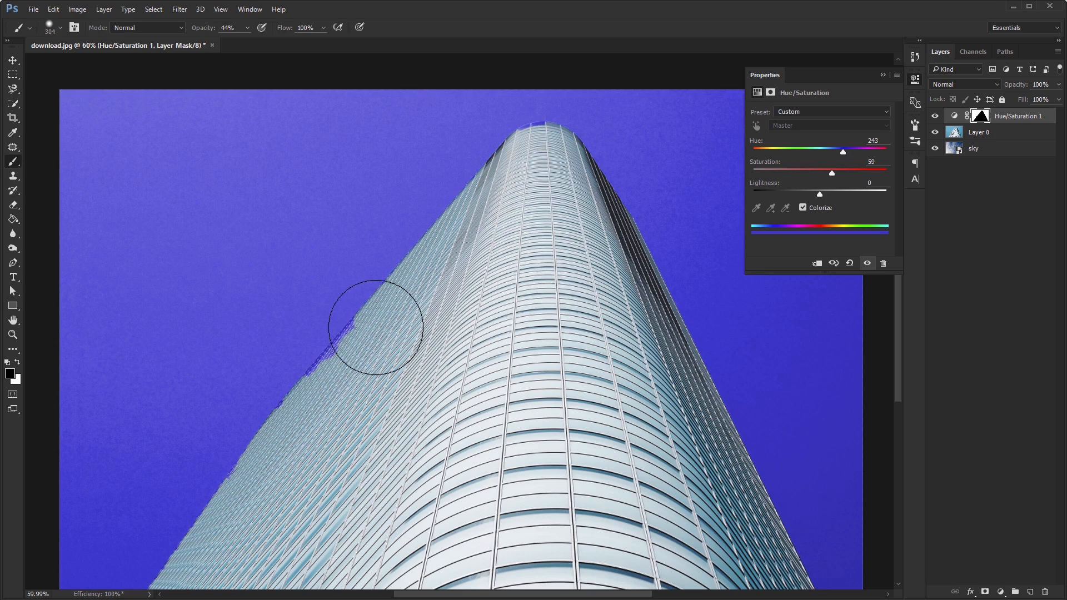
pyautogui.press('[')
pyautogui.press('[')
pyautogui.press('[')
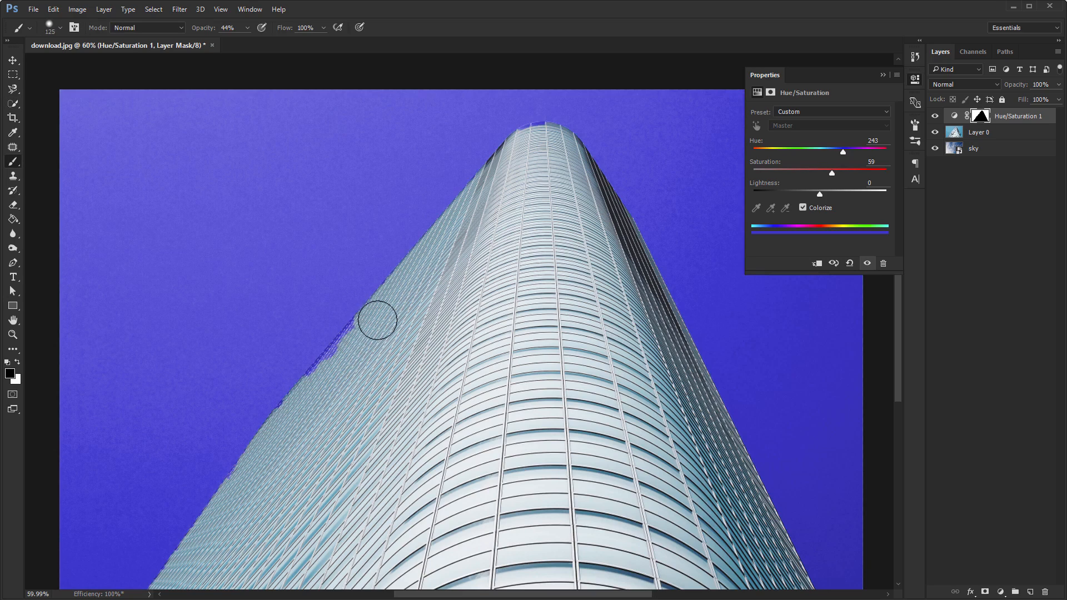
pyautogui.moveTo(320, 395); pyautogui.dragTo(370, 321)
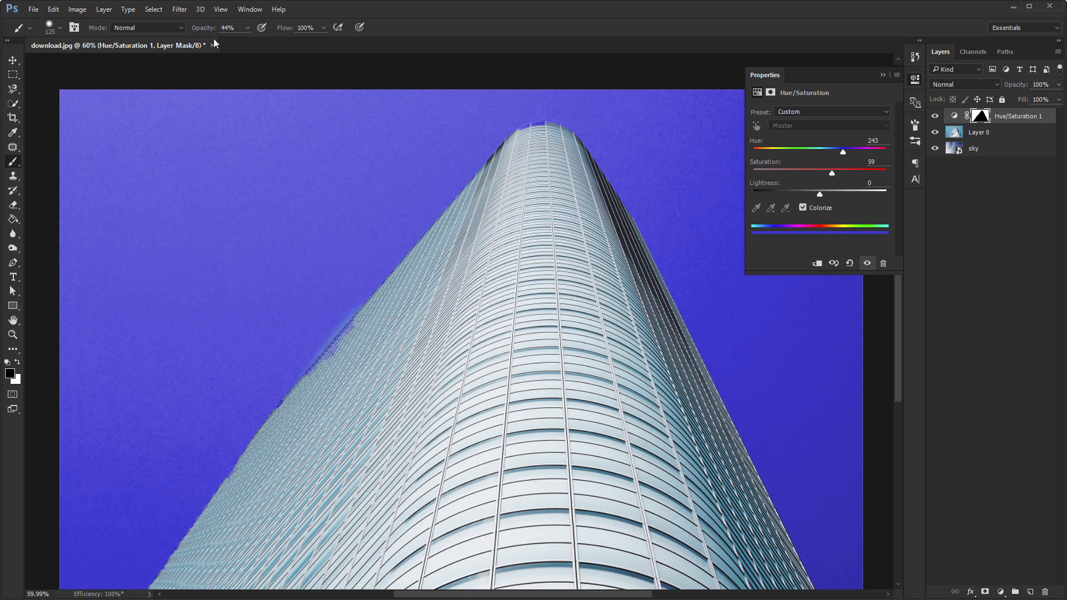
# - Raise the brush opacity to 100% and paint black again over the tinted patch at the building's left edge
pyautogui.moveTo(198, 29); pyautogui.dragTo(484, 53)
pyautogui.moveTo(381, 345)
pyautogui.mouseDown()
pyautogui.moveTo(353, 358)
pyautogui.moveTo(386, 317)
pyautogui.moveTo(341, 367)
pyautogui.mouseUp()
pyautogui.press('v')
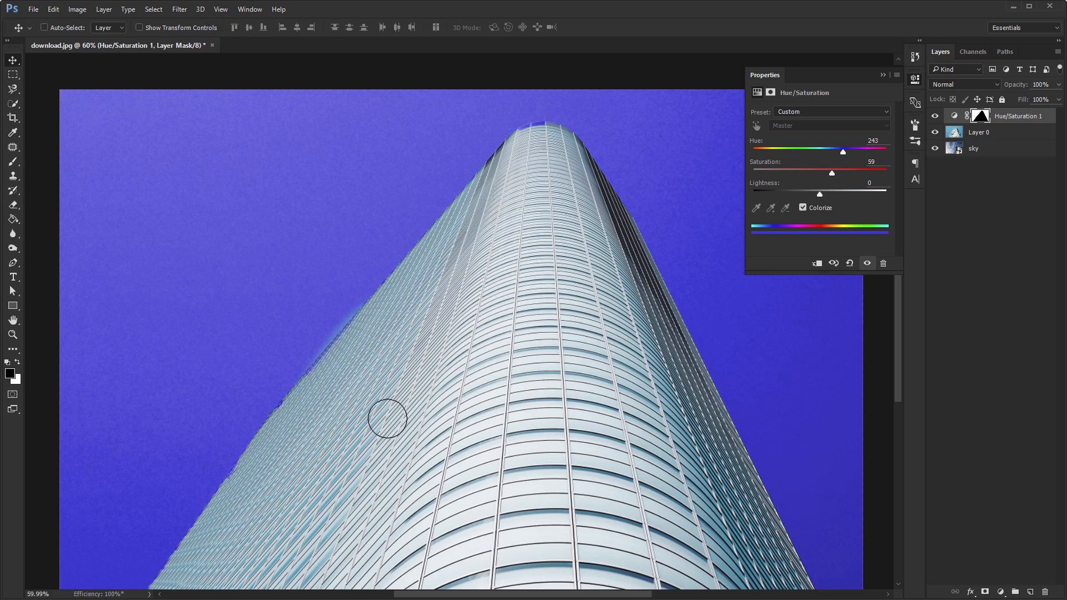
# - Invert the Hue/Saturation layer mask to tint the building instead of the sky, and collapse the adjustment's properties
pyautogui.hotkey('ctrl', 'i')
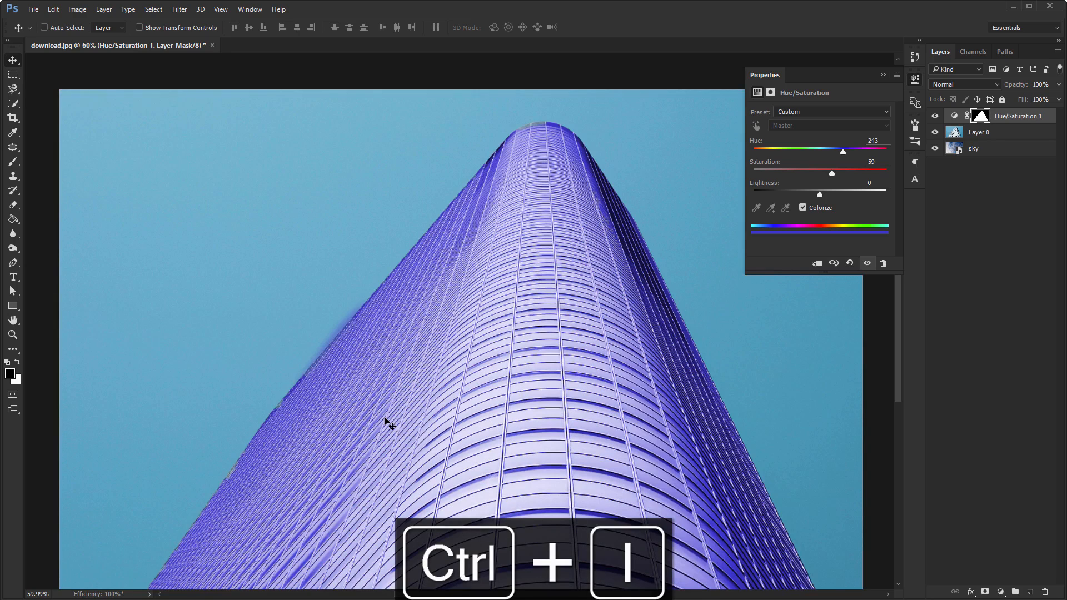
pyautogui.click(916, 79)
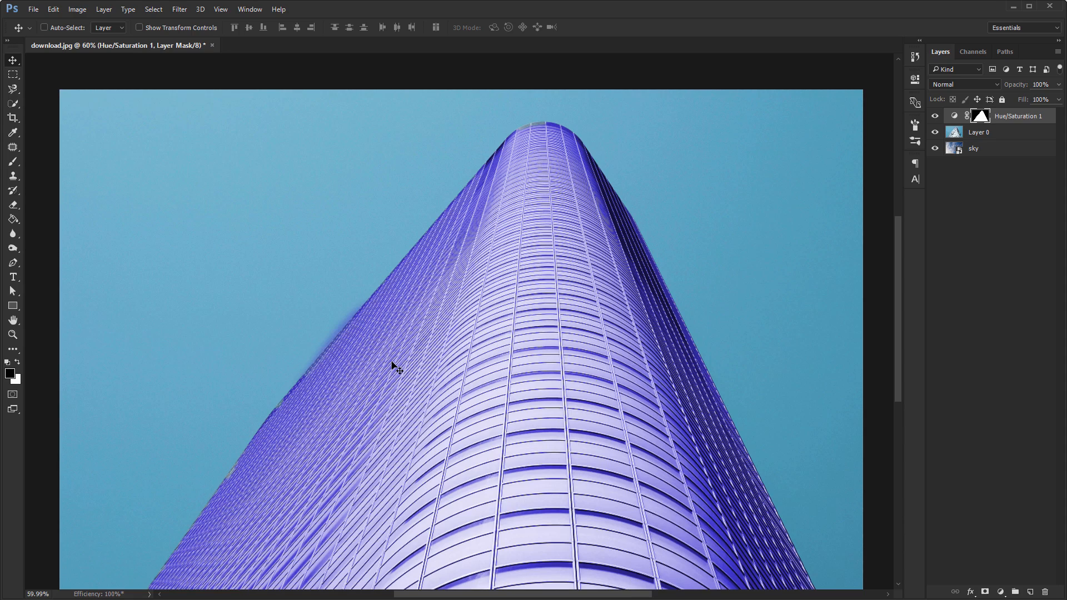
pyautogui.press('b')
pyautogui.moveTo(374, 308); pyautogui.dragTo(298, 384)
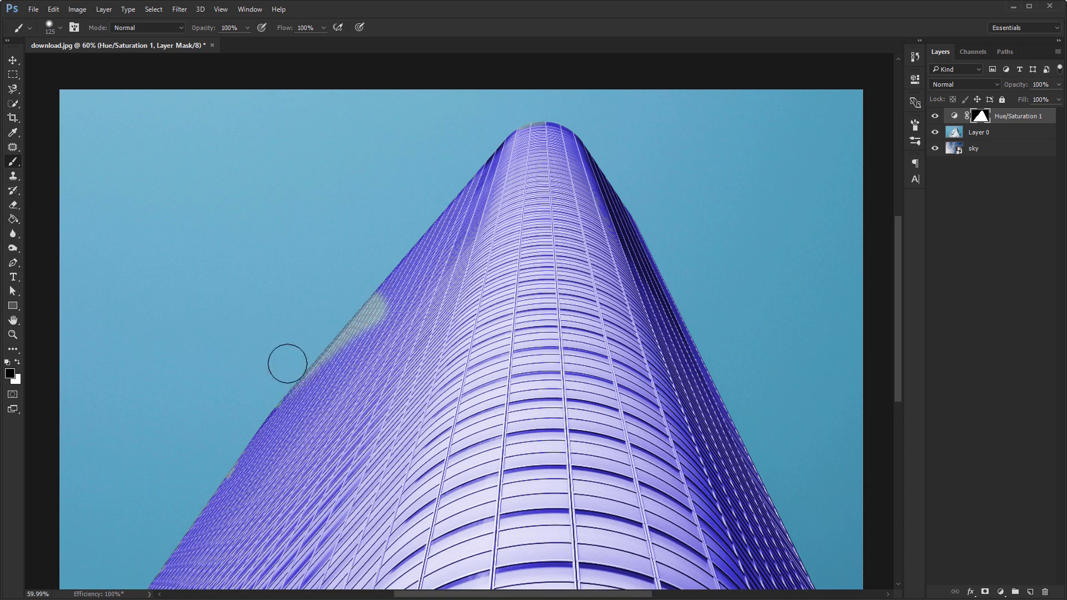
pyautogui.hotkey('ctrl', 'z')
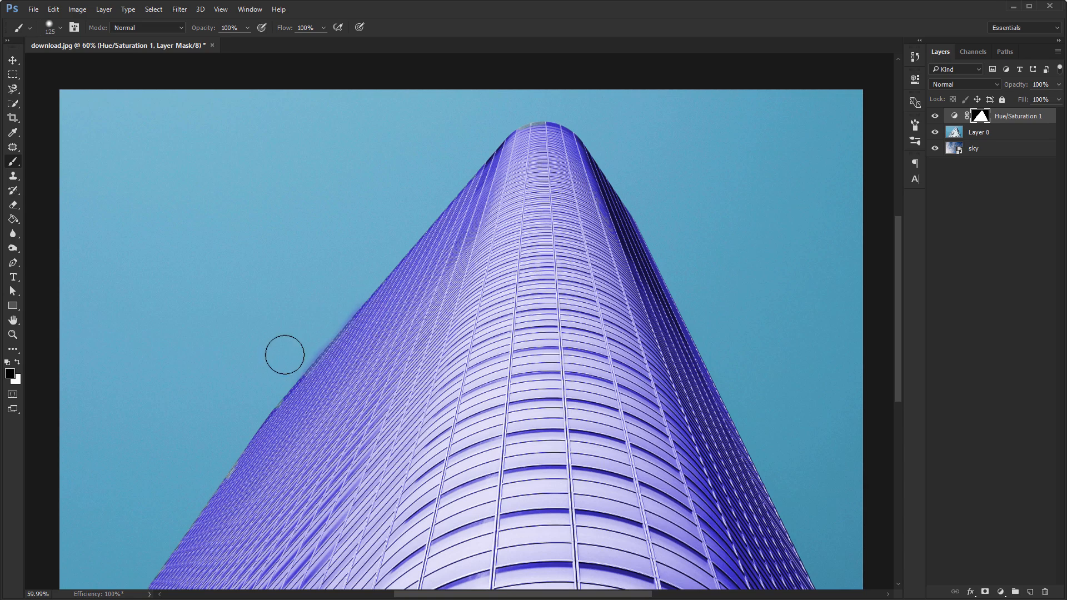
# - Clean up the tint along the building's left edge by painting the mask black over the sky and white over the building
pyautogui.moveTo(334, 309)
pyautogui.mouseDown()
pyautogui.moveTo(301, 356)
pyautogui.moveTo(310, 349)
pyautogui.mouseUp()
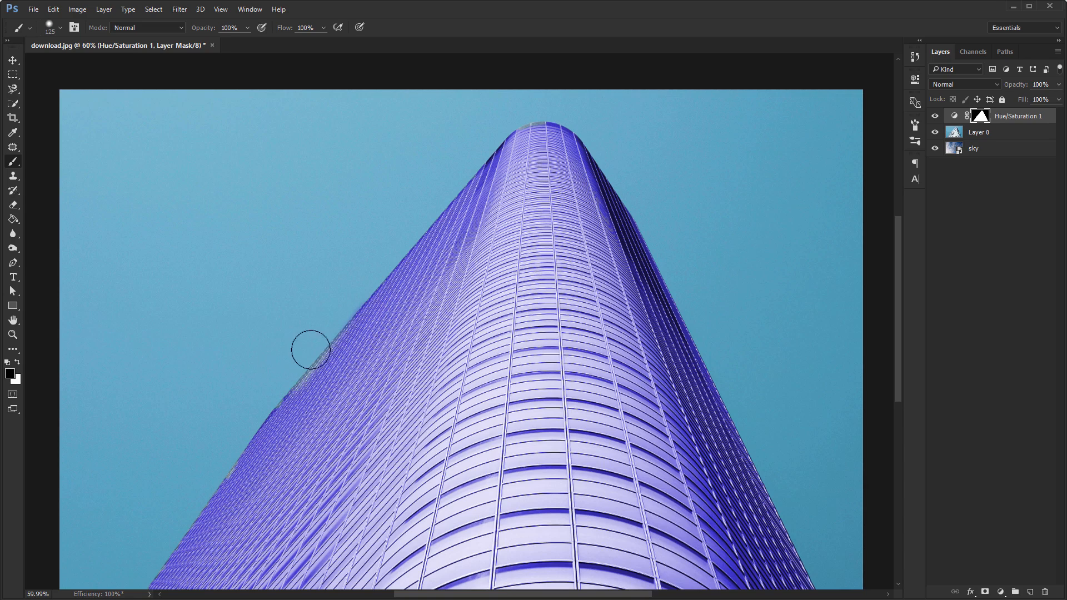
pyautogui.press('z')
pyautogui.moveTo(278, 389); pyautogui.dragTo(339, 410)
pyautogui.press('b')
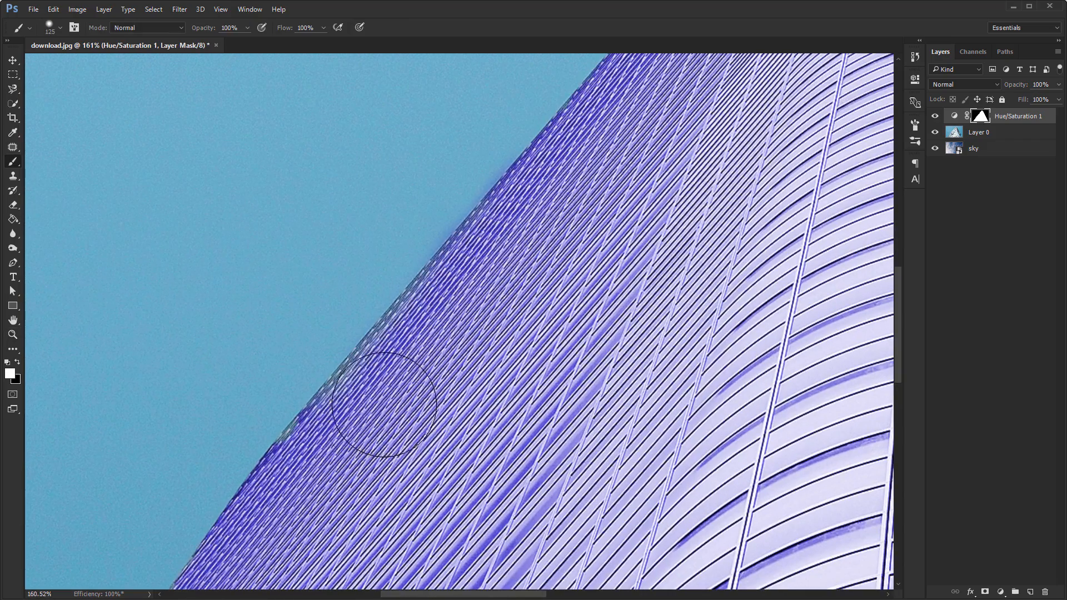
pyautogui.press('z')
pyautogui.moveTo(409, 457); pyautogui.dragTo(300, 458)
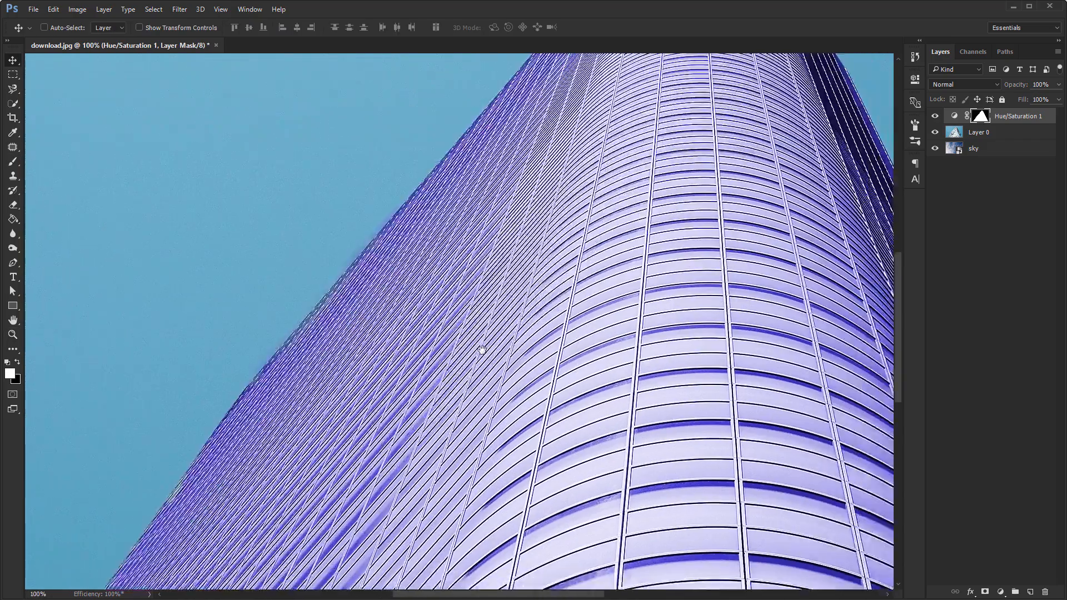